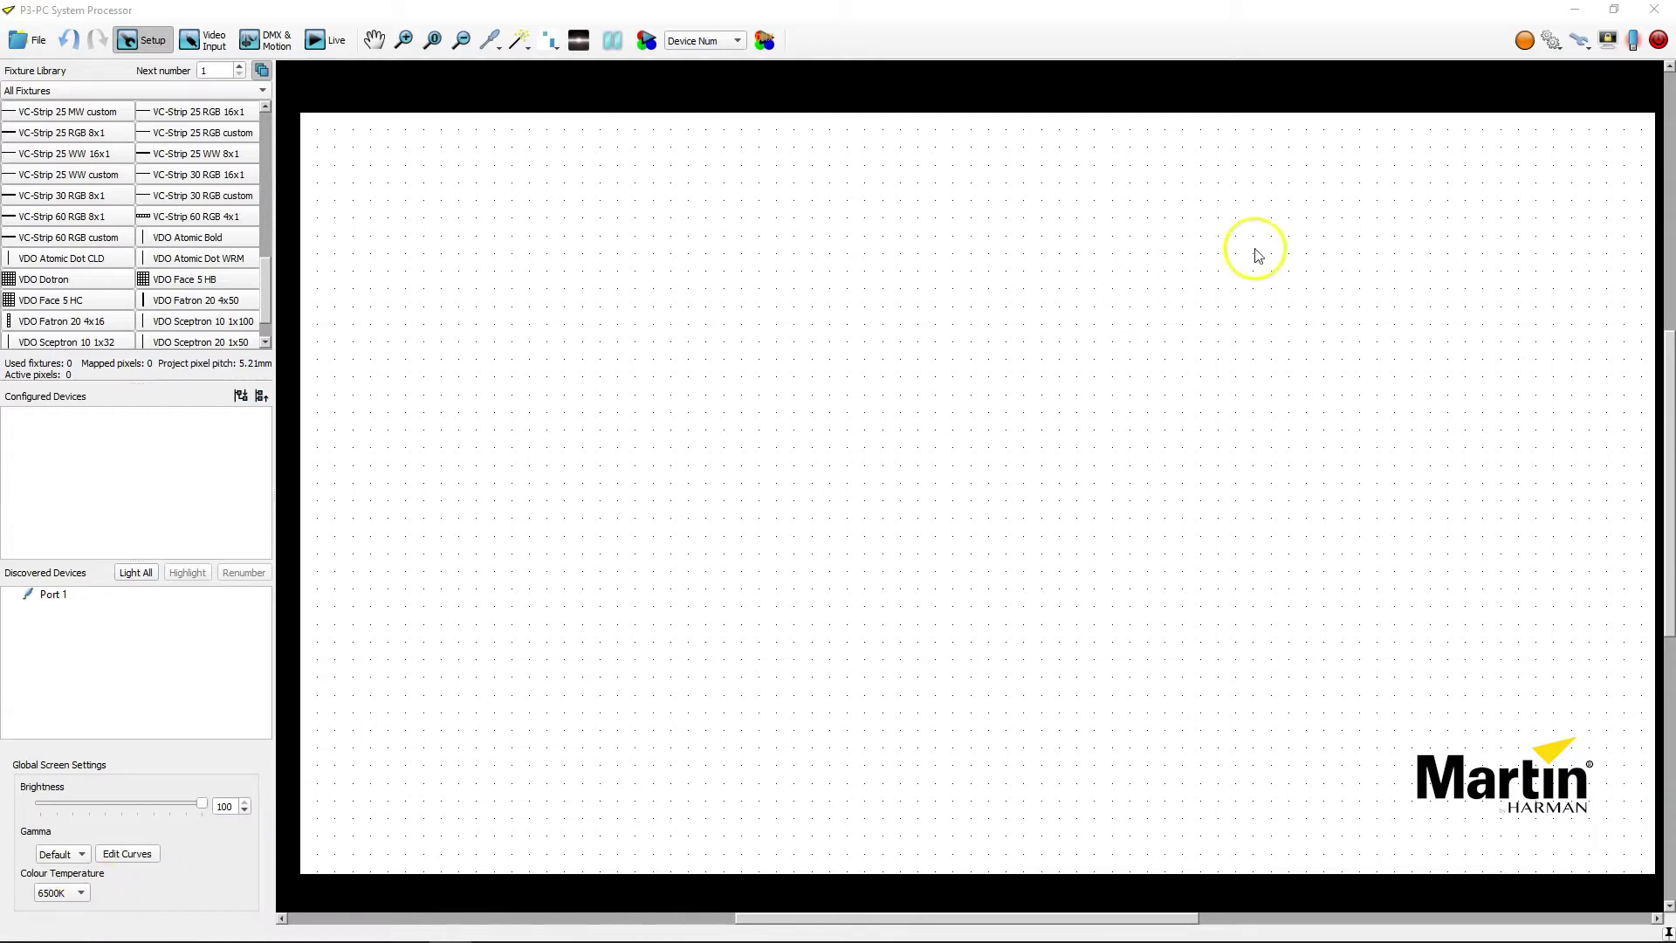
- Open Project Options and browse for a background image in the P3-PC documents folder
left_click(1575, 50)
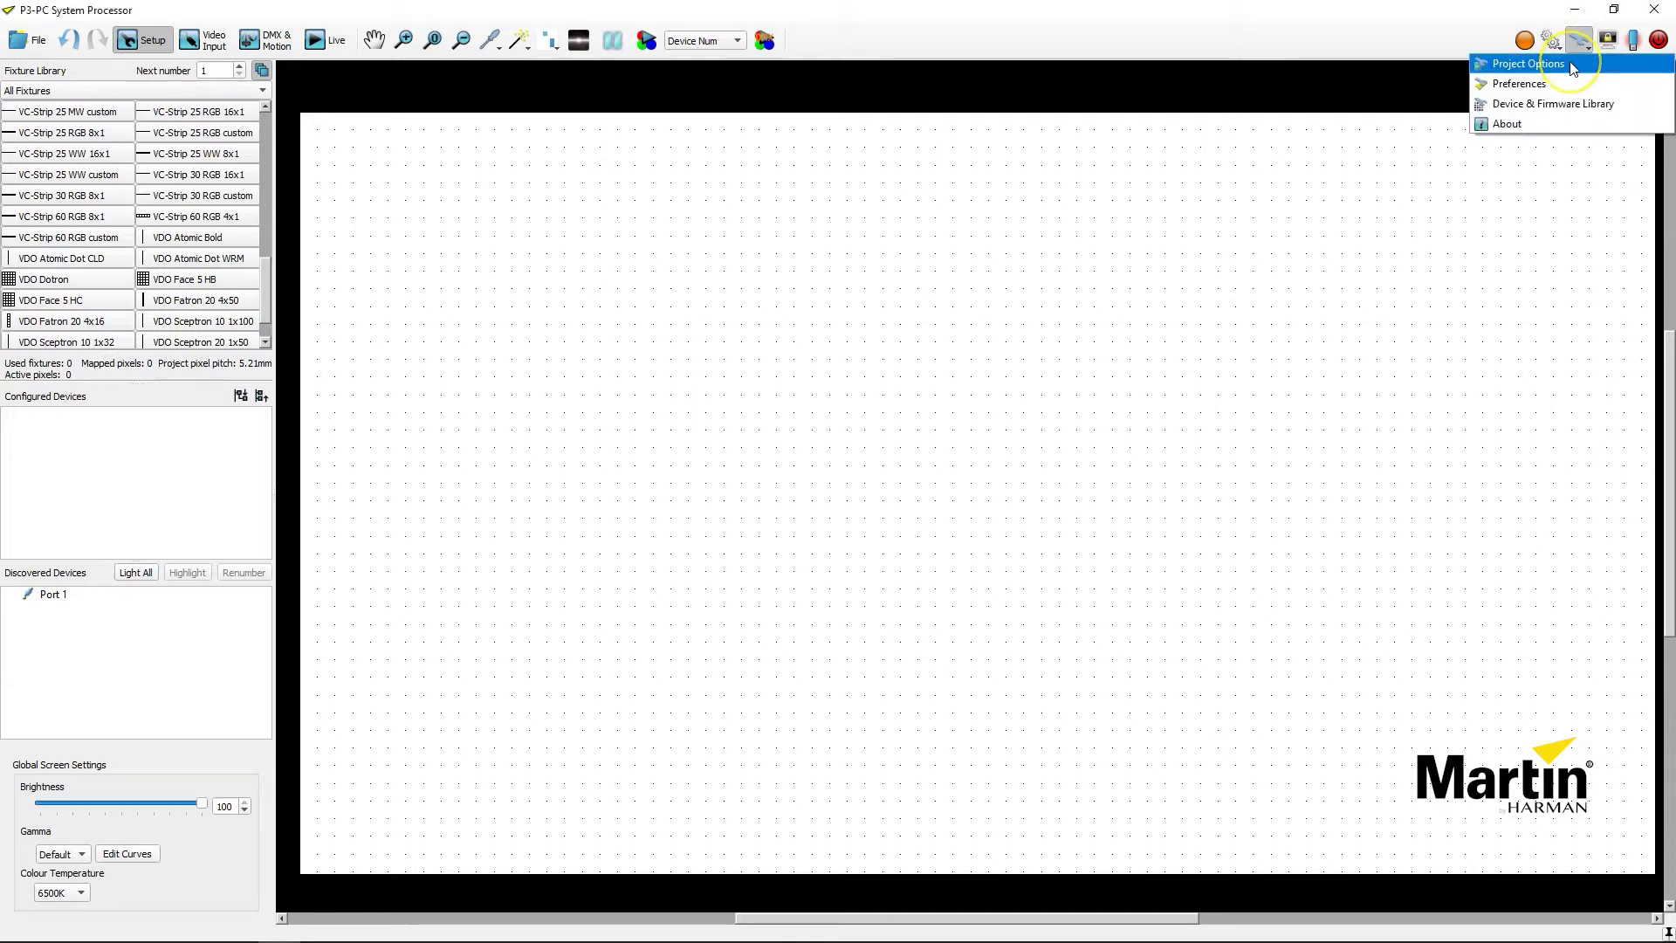
left_click(1572, 64)
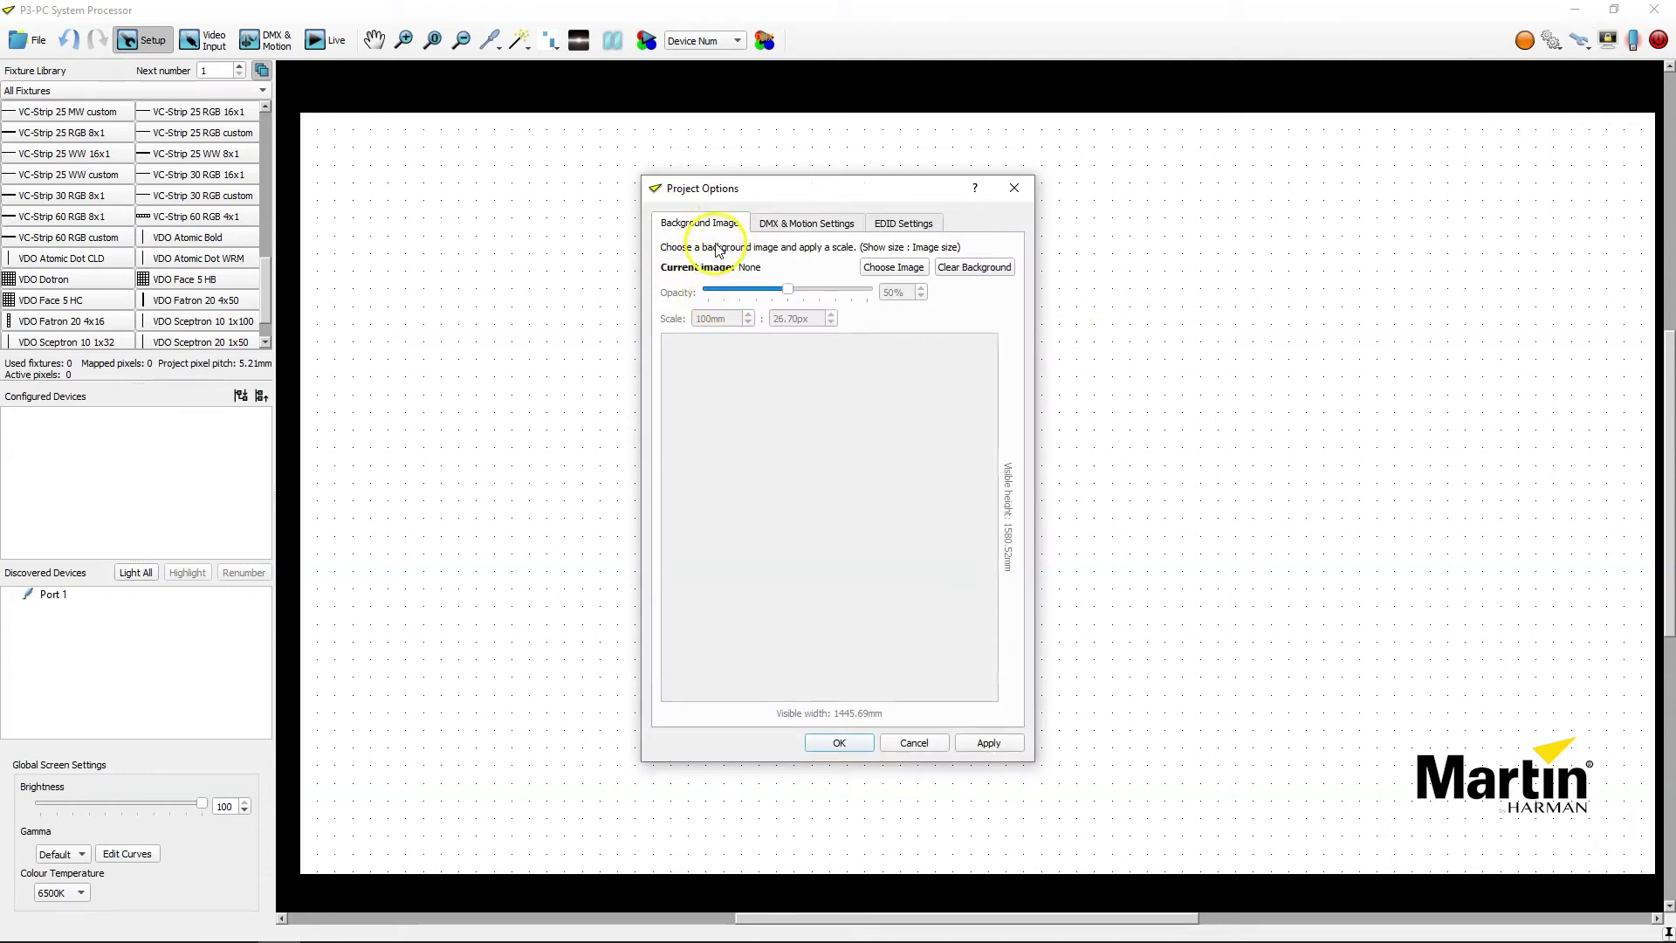
left_click(914, 271)
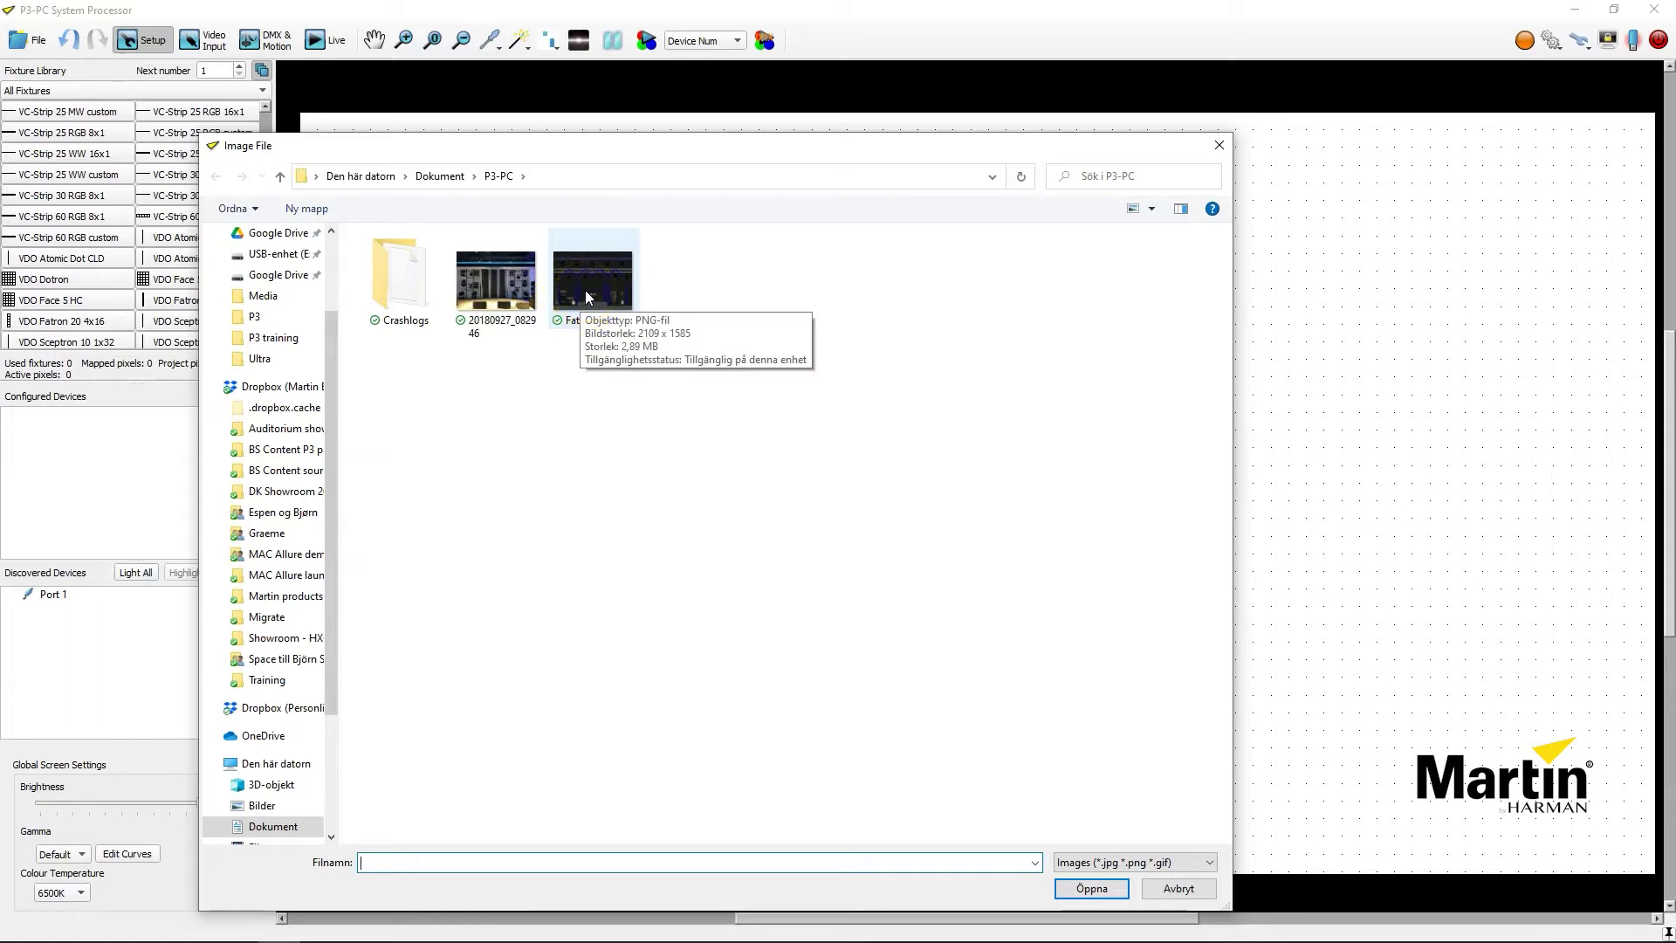
- Load 'Fatron straight' as background and scale it to 1000 mm = 270.12 px along a blue strip
double_click(585, 293)
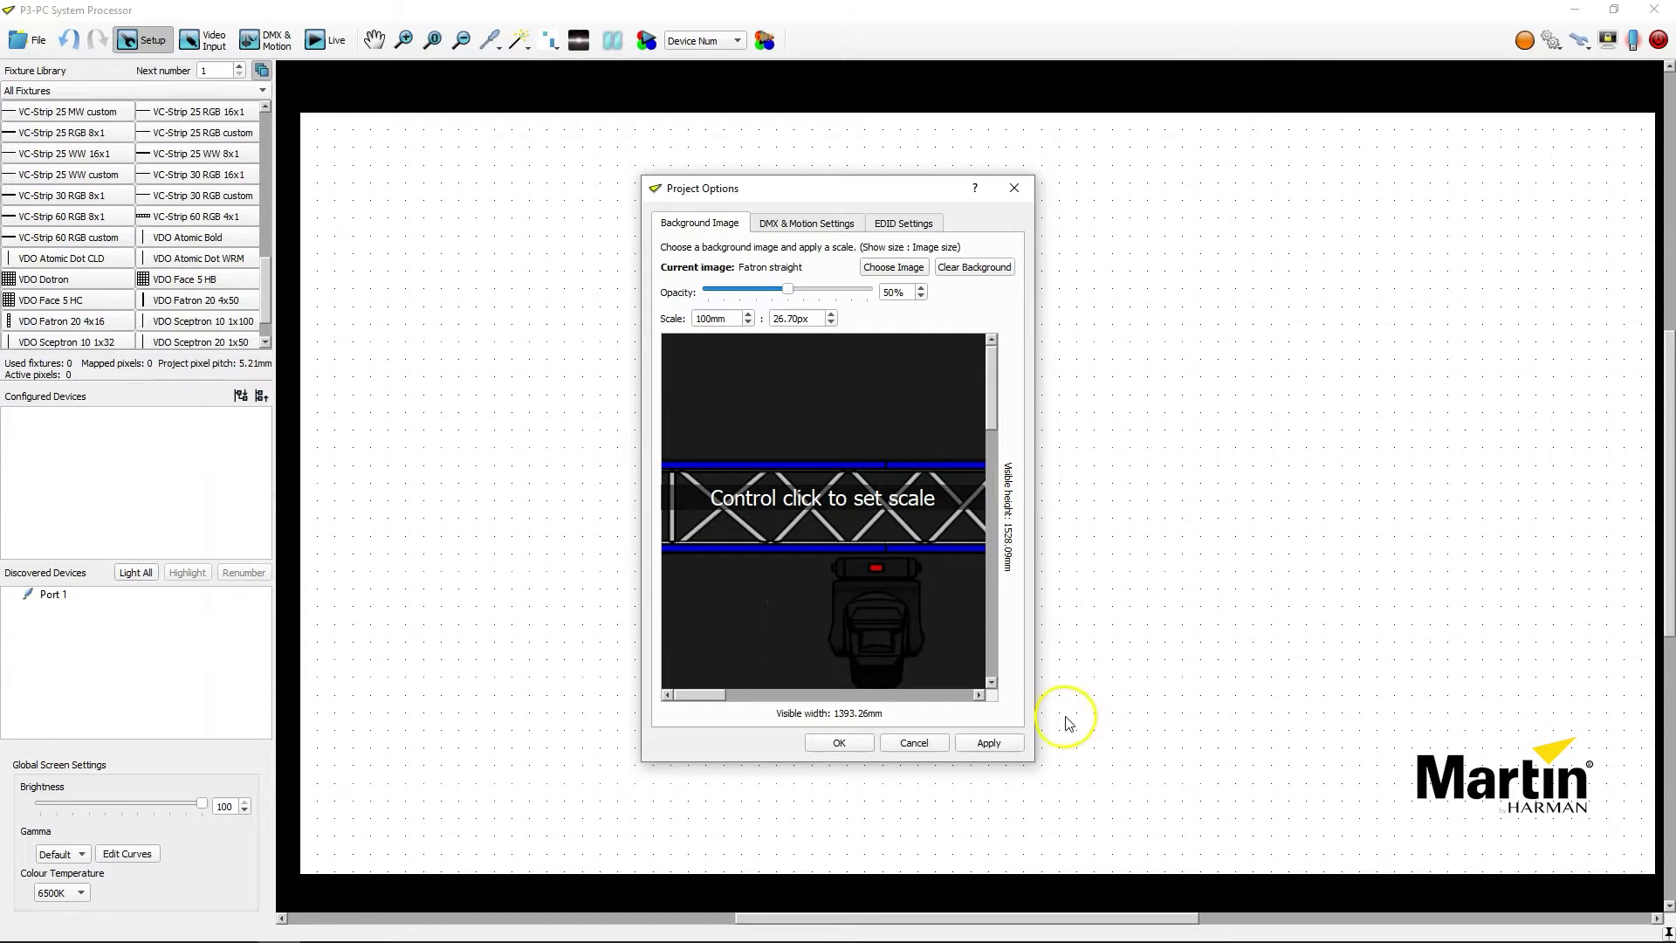
left_click_drag(1035, 662, 1560, 643)
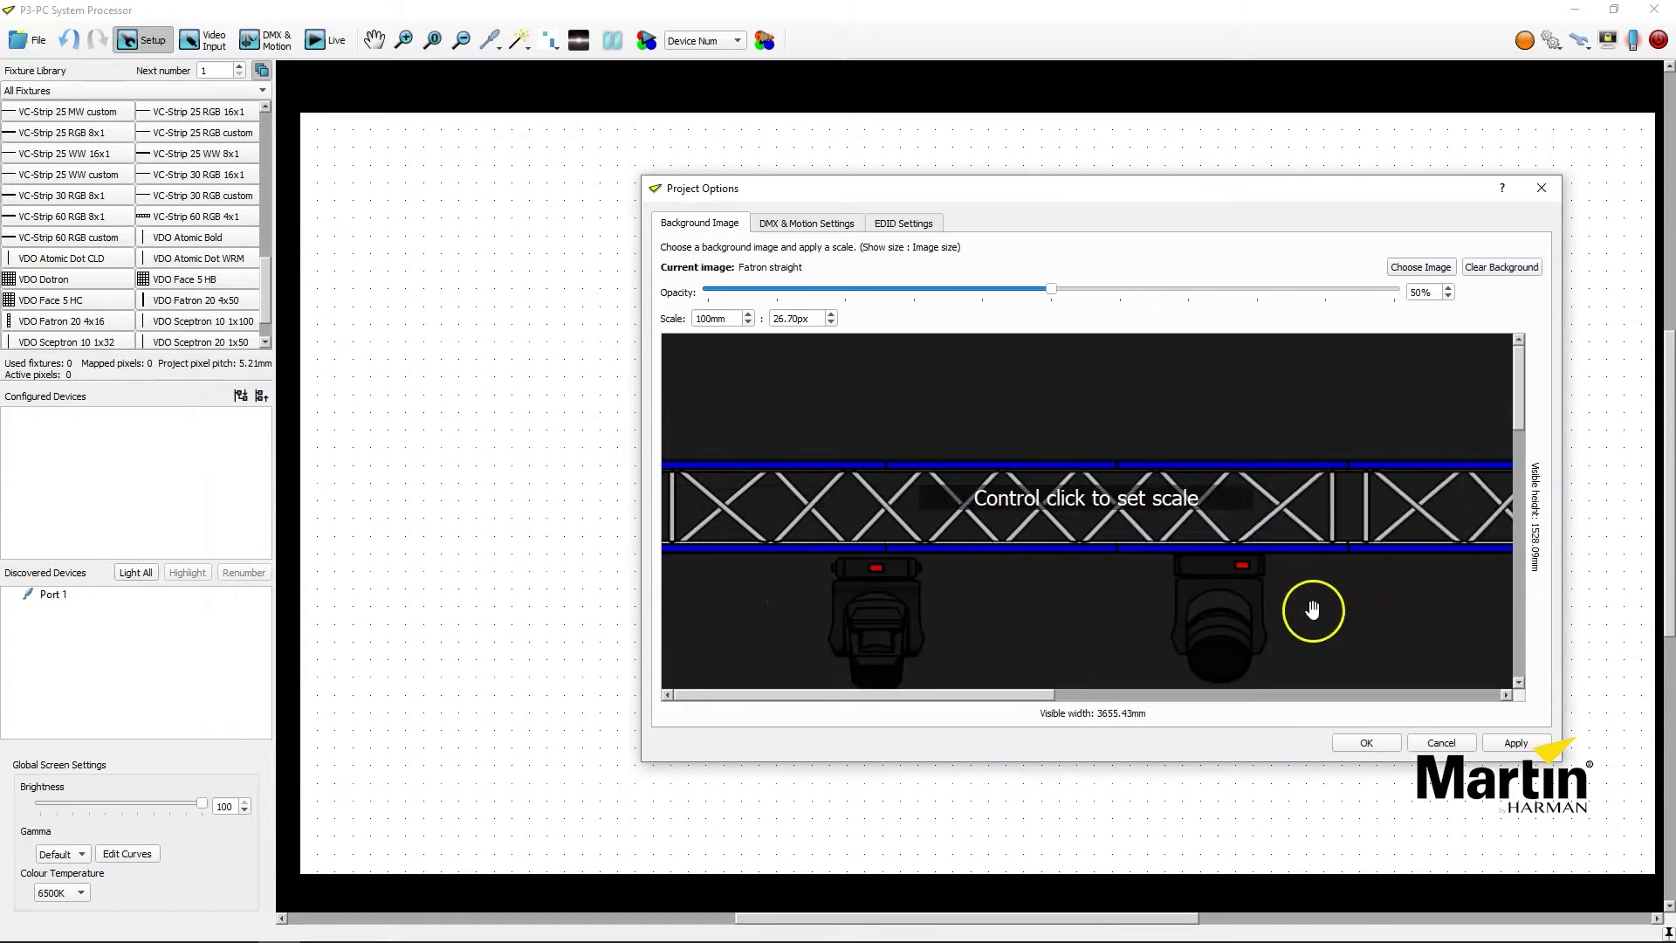
scroll(1058, 523, "down", 4)
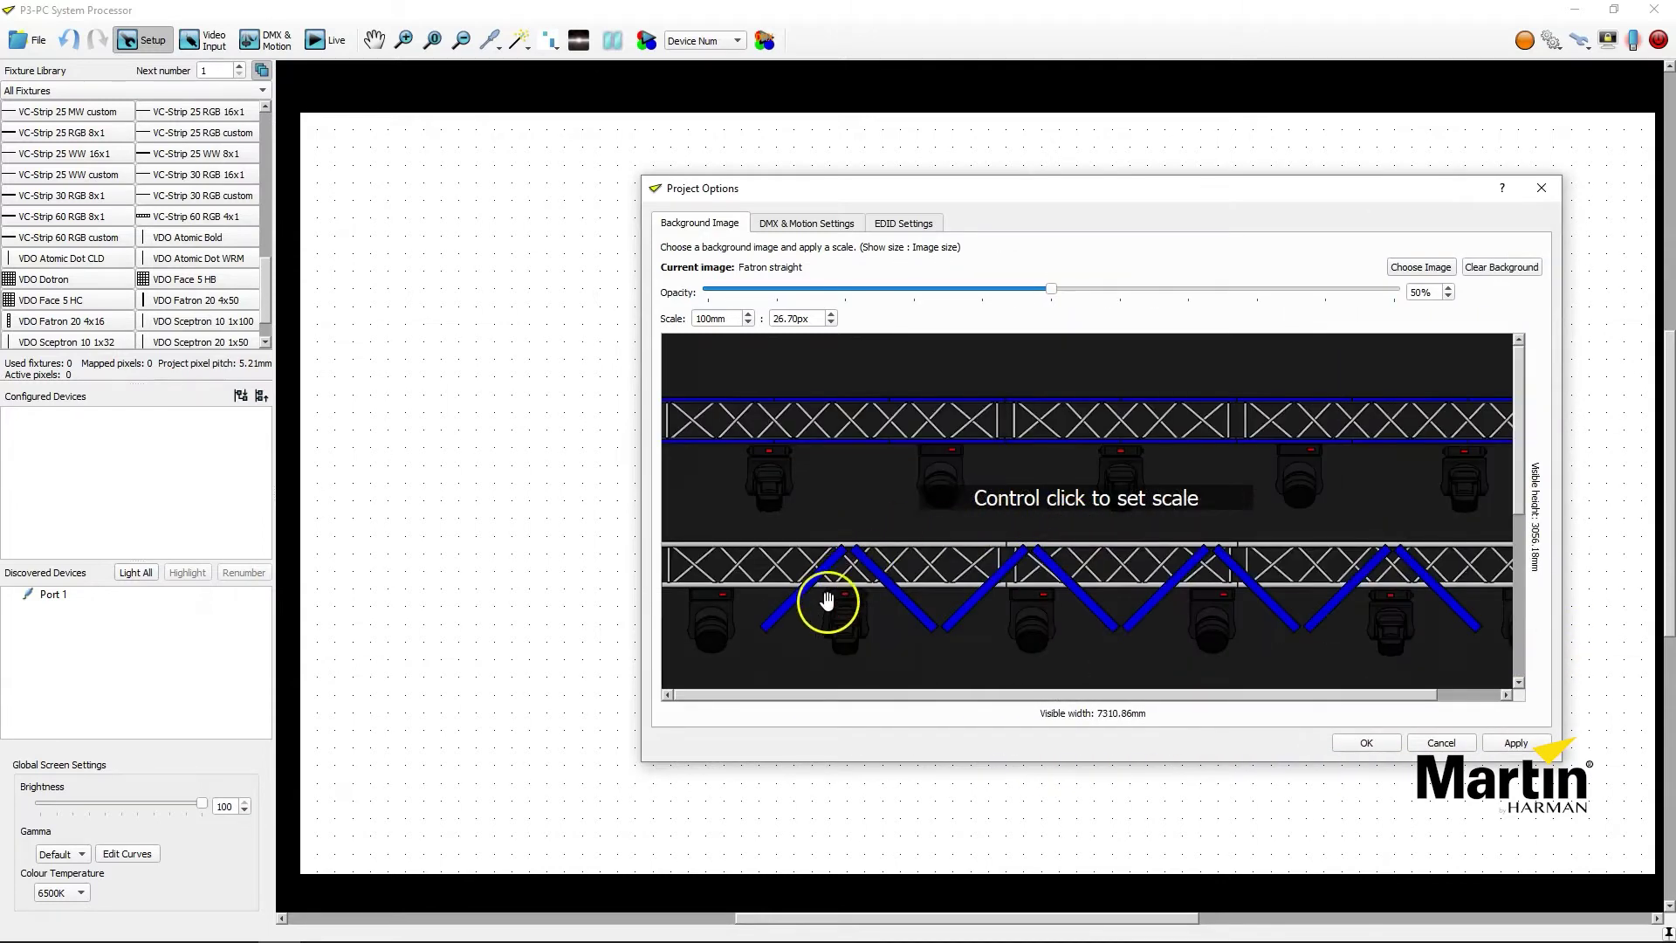
left_click_drag(819, 613, 822, 460)
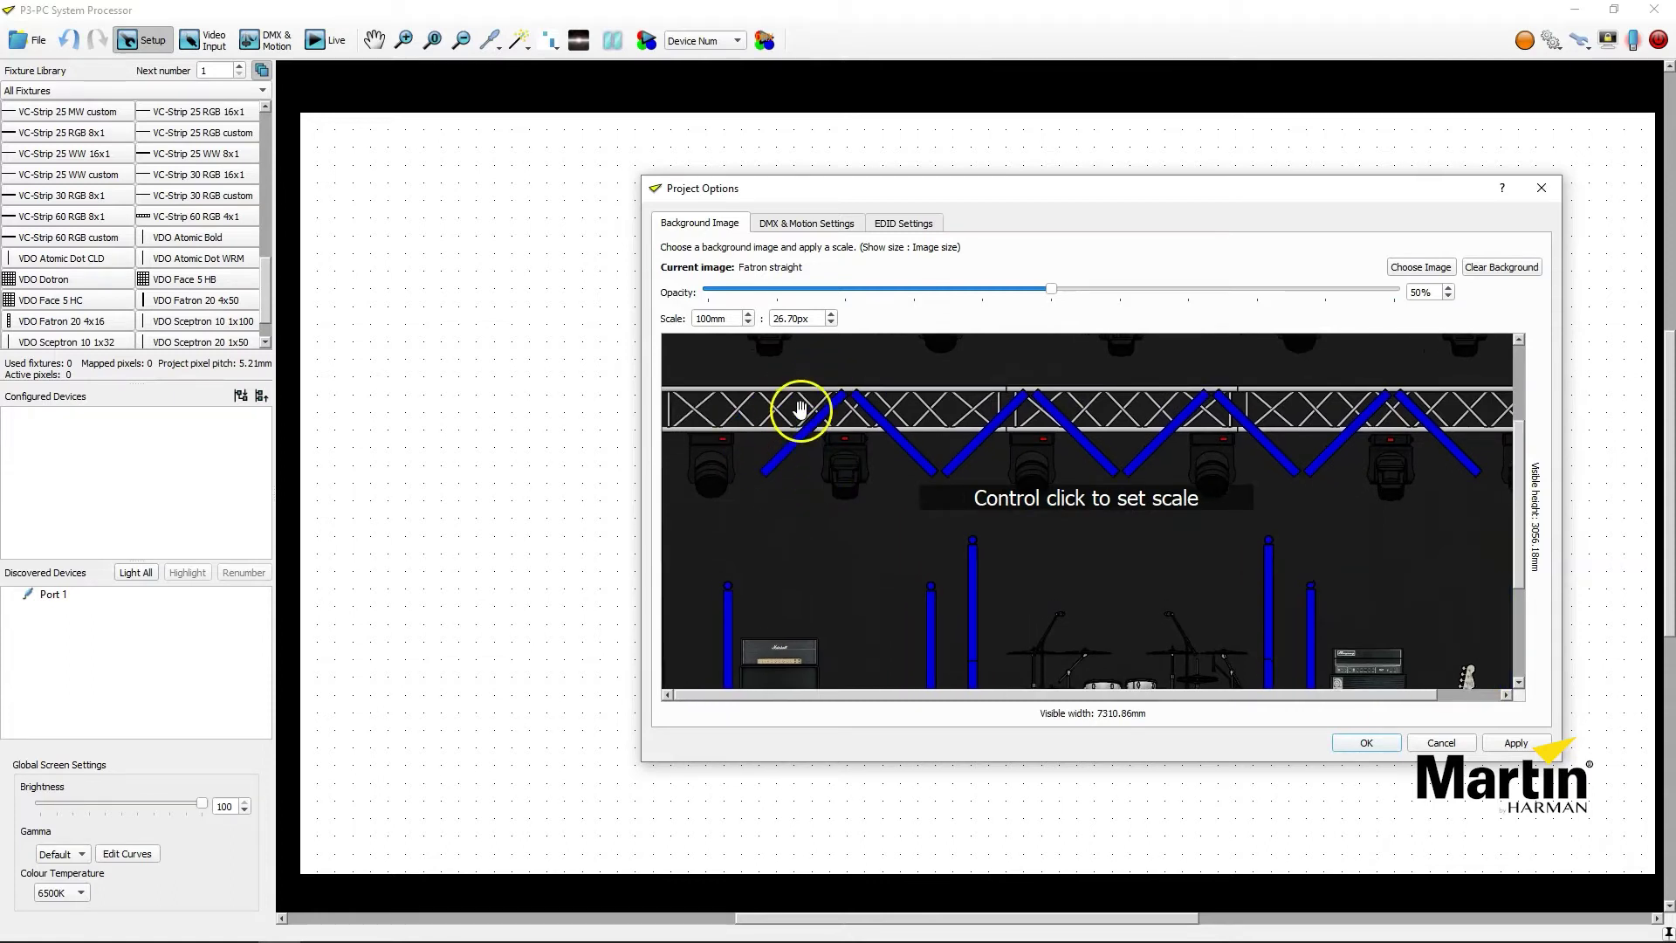
scroll(792, 407, "up", 3)
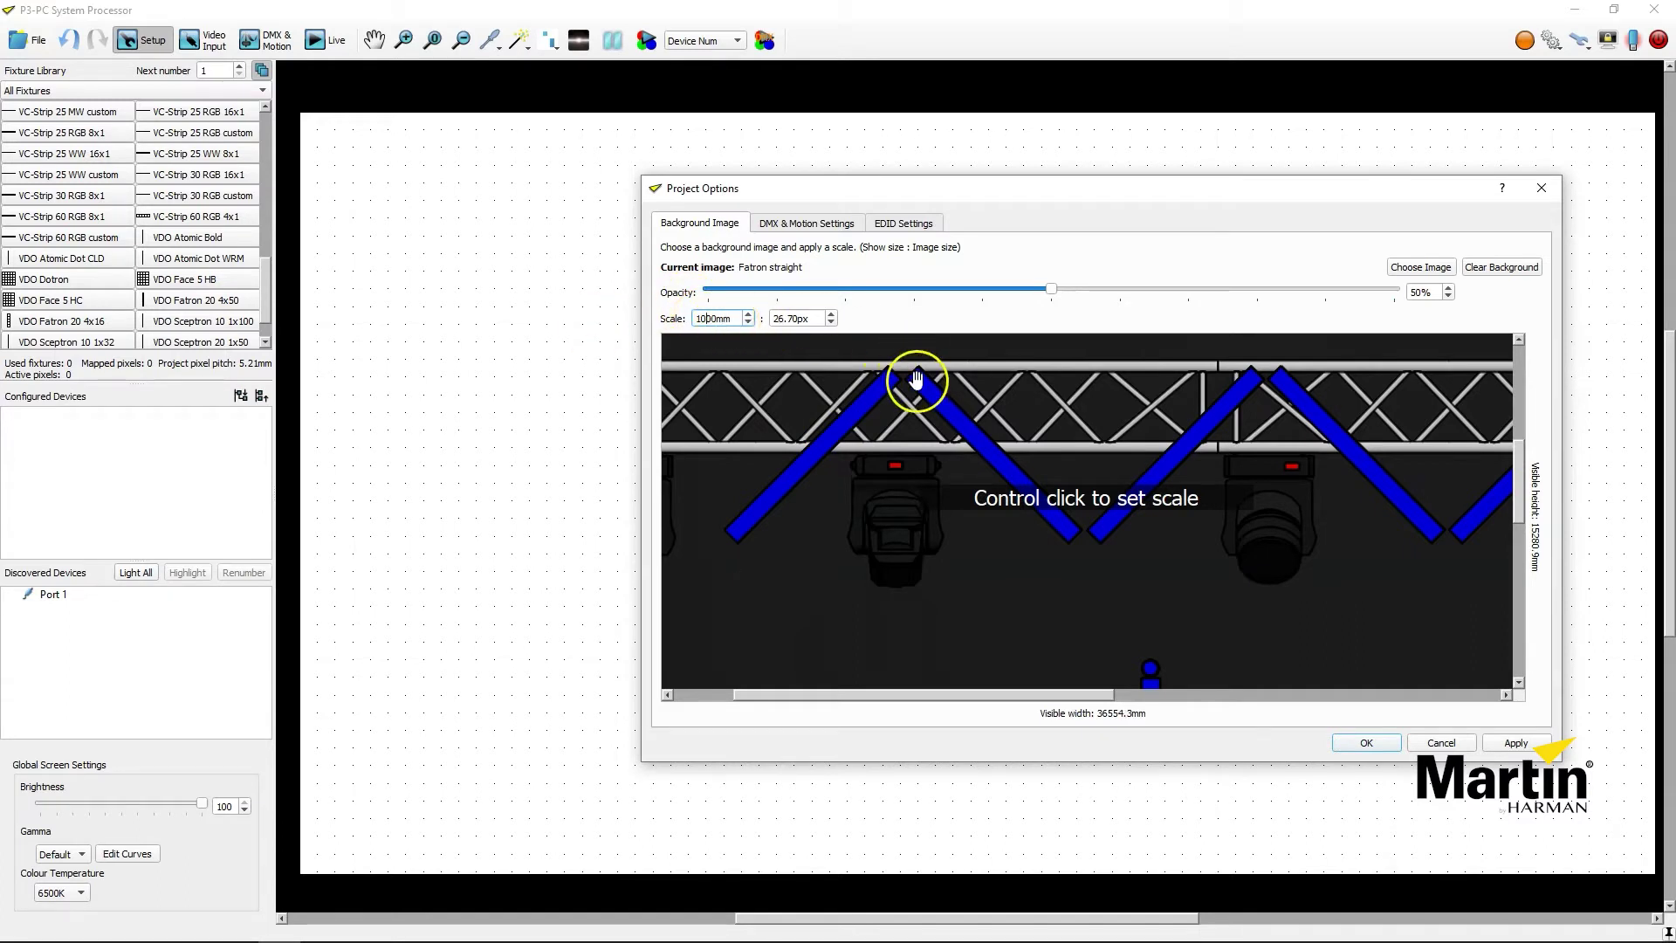
left_click(896, 376, "ctrl")
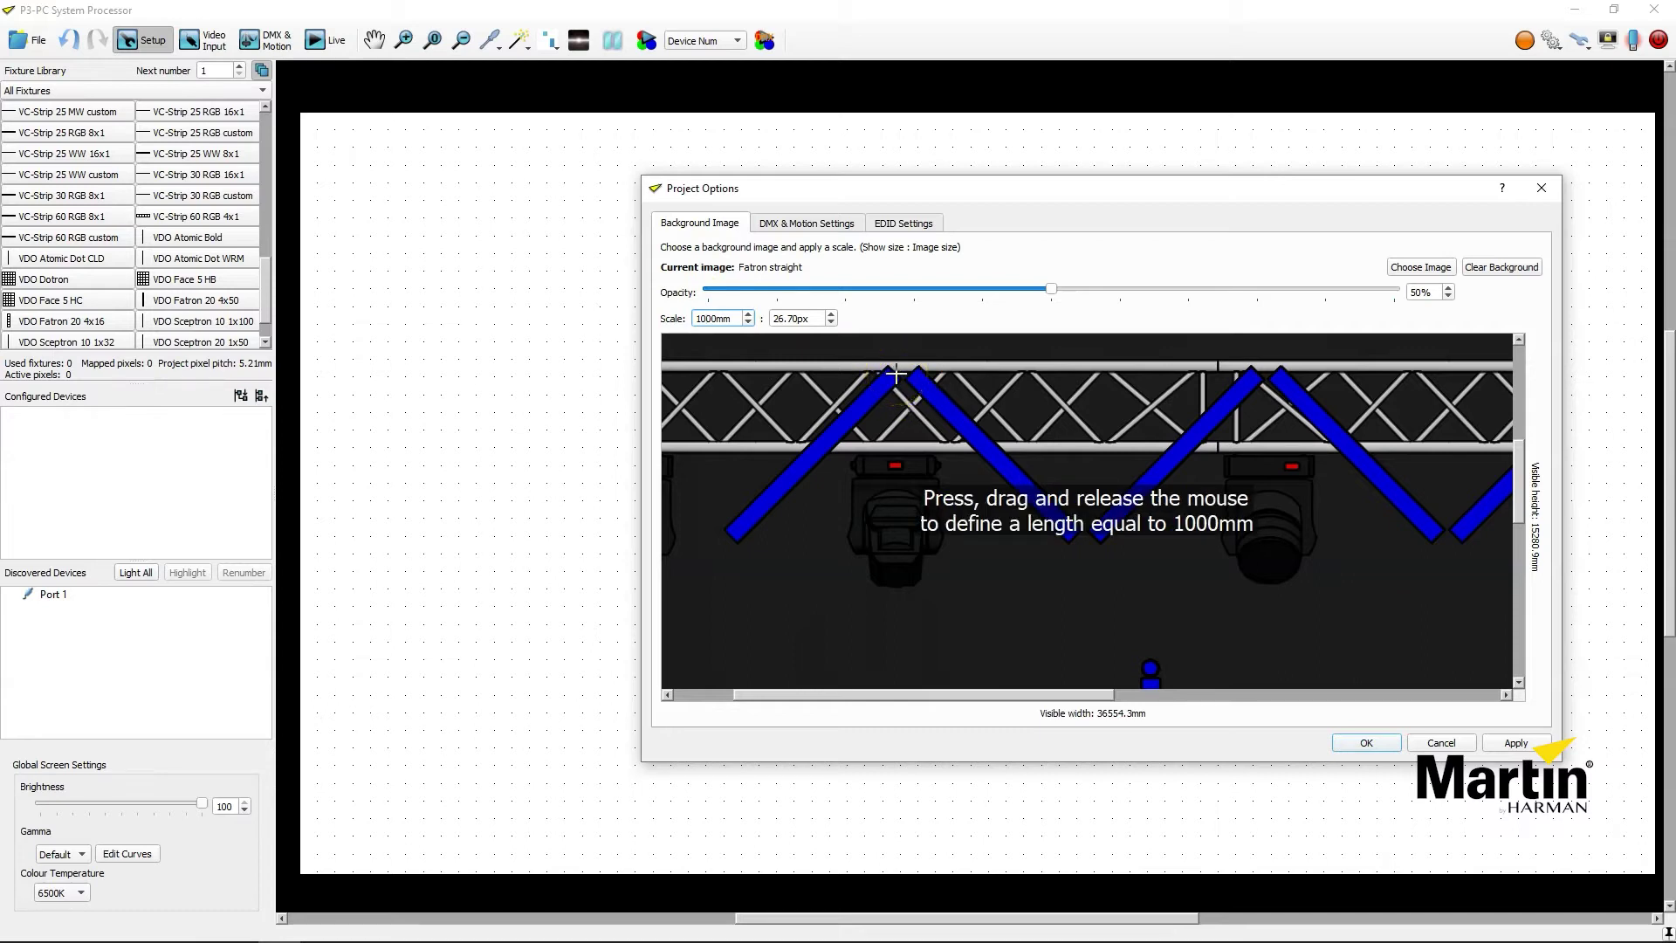
left_click_drag(896, 375, 728, 539)
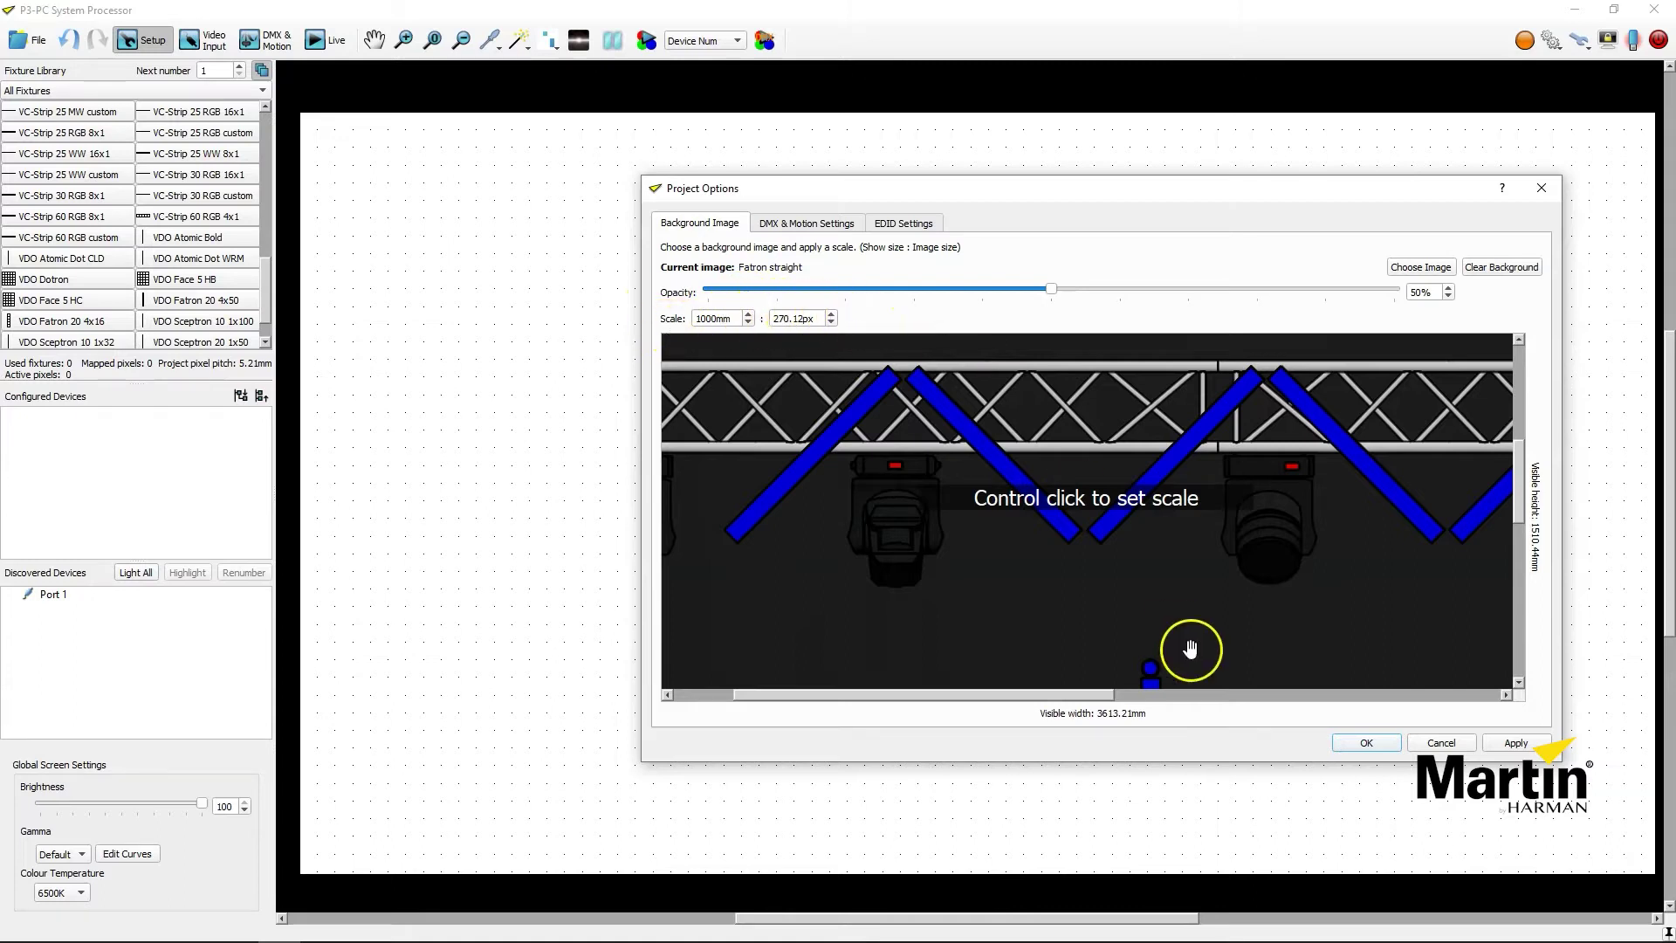
- Accept the background settings, then place a VDO Fatron 20 4x50 and a VDO Dotron on the stage
left_click(1363, 744)
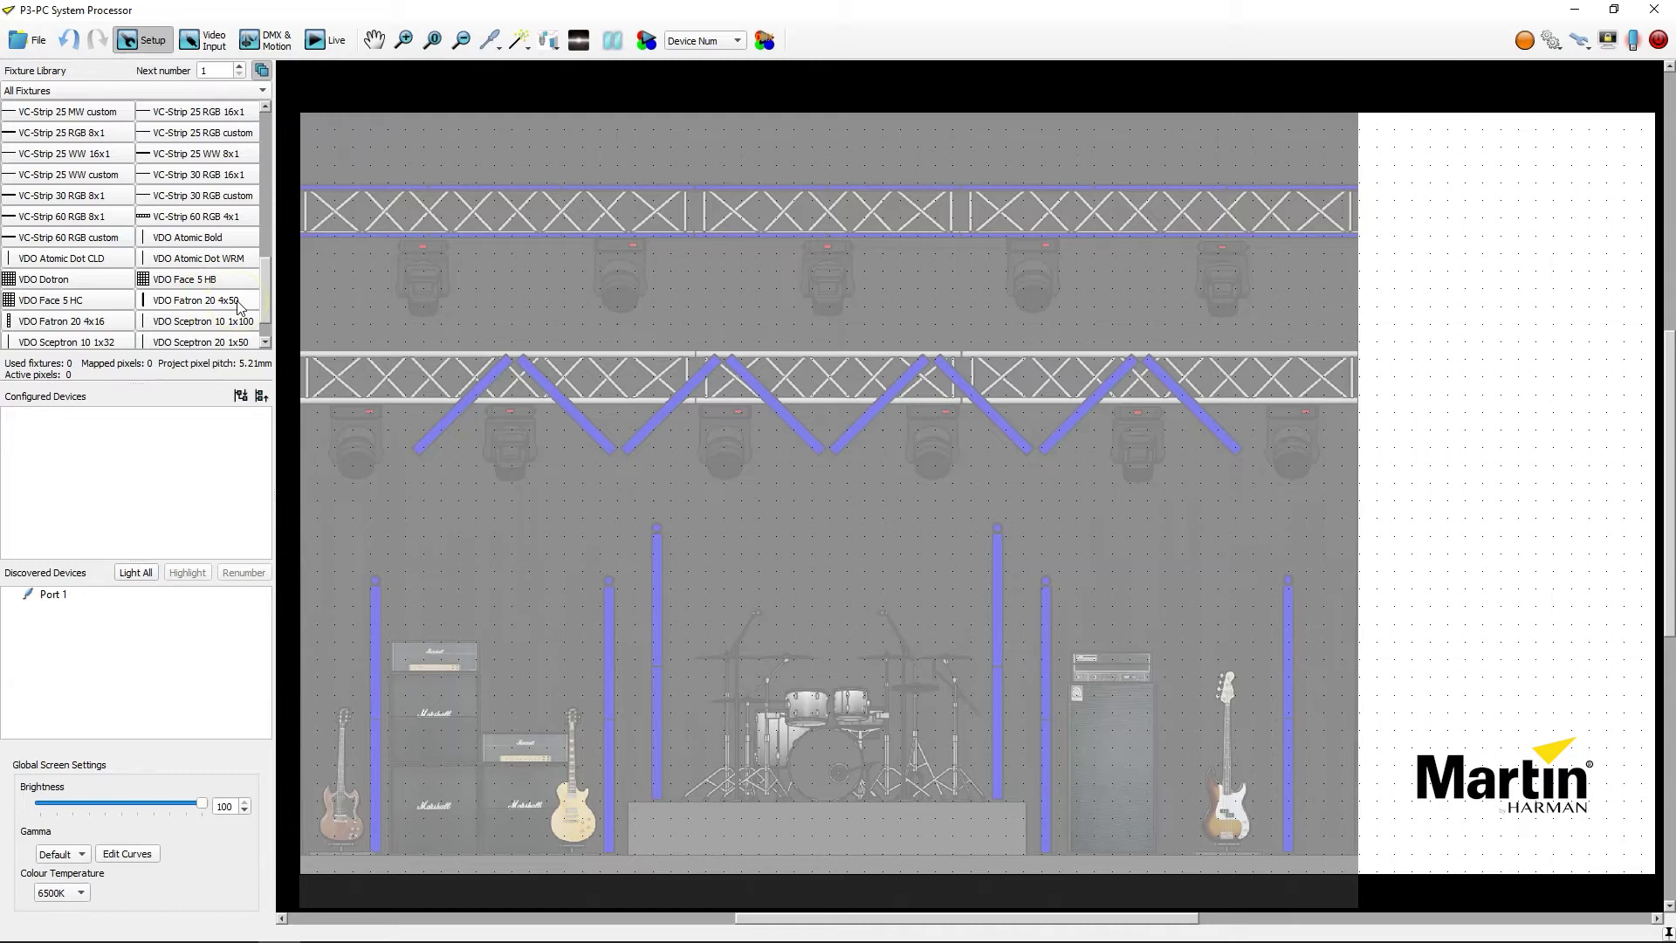
left_click_drag(239, 306, 376, 585)
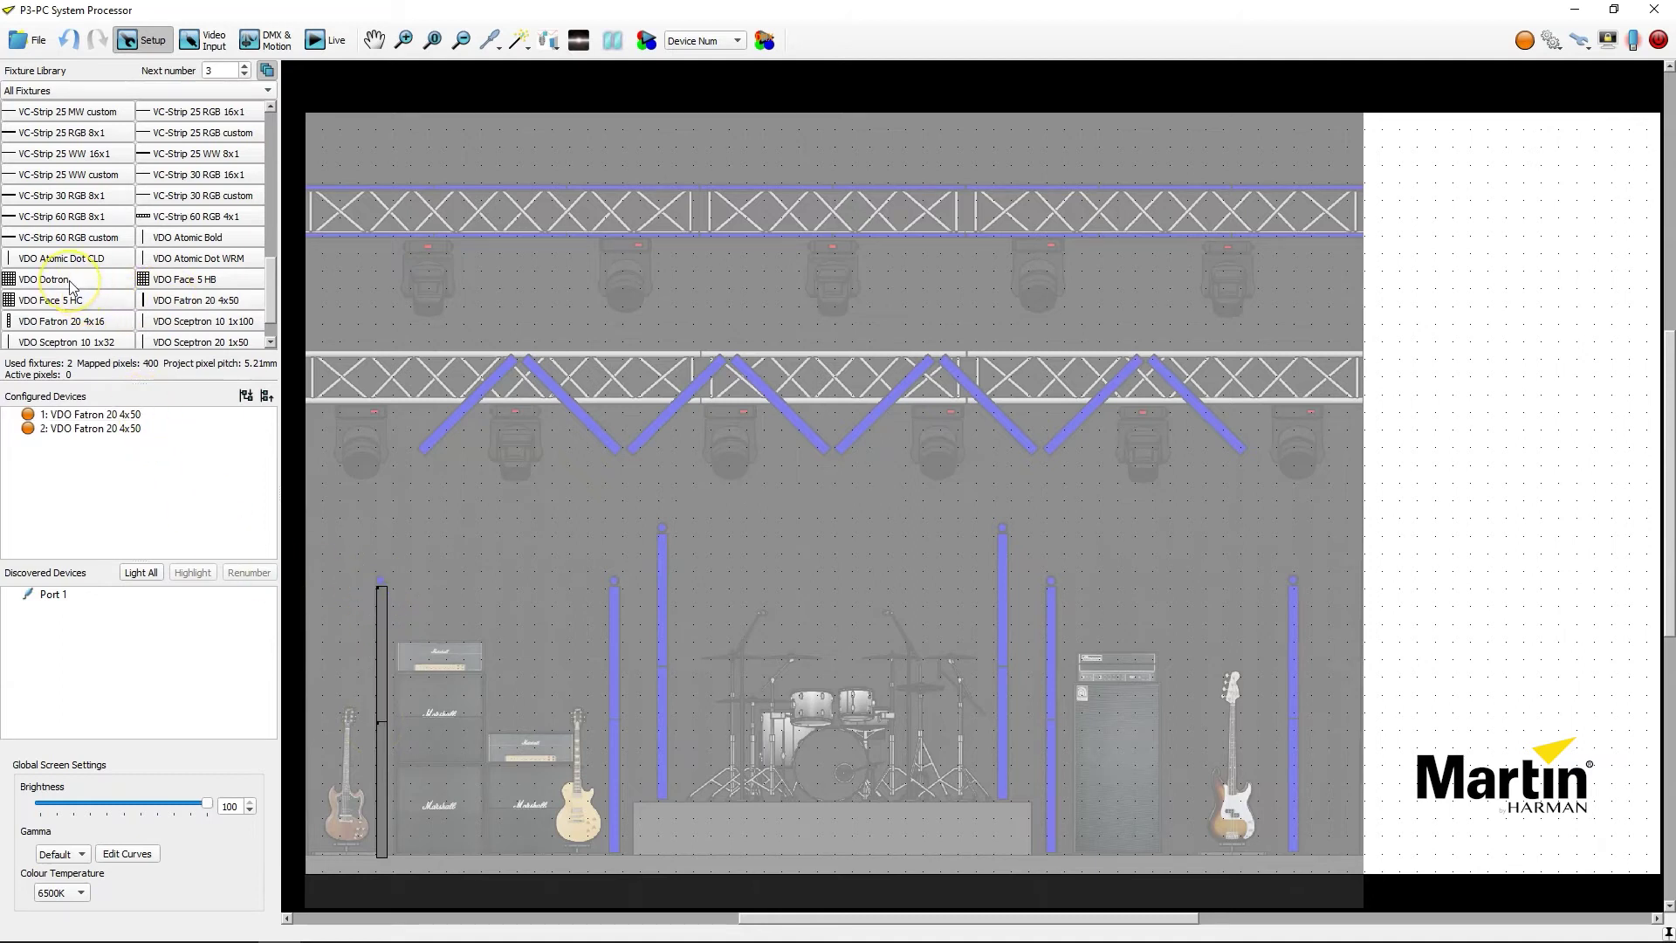
left_click_drag(71, 286, 381, 580)
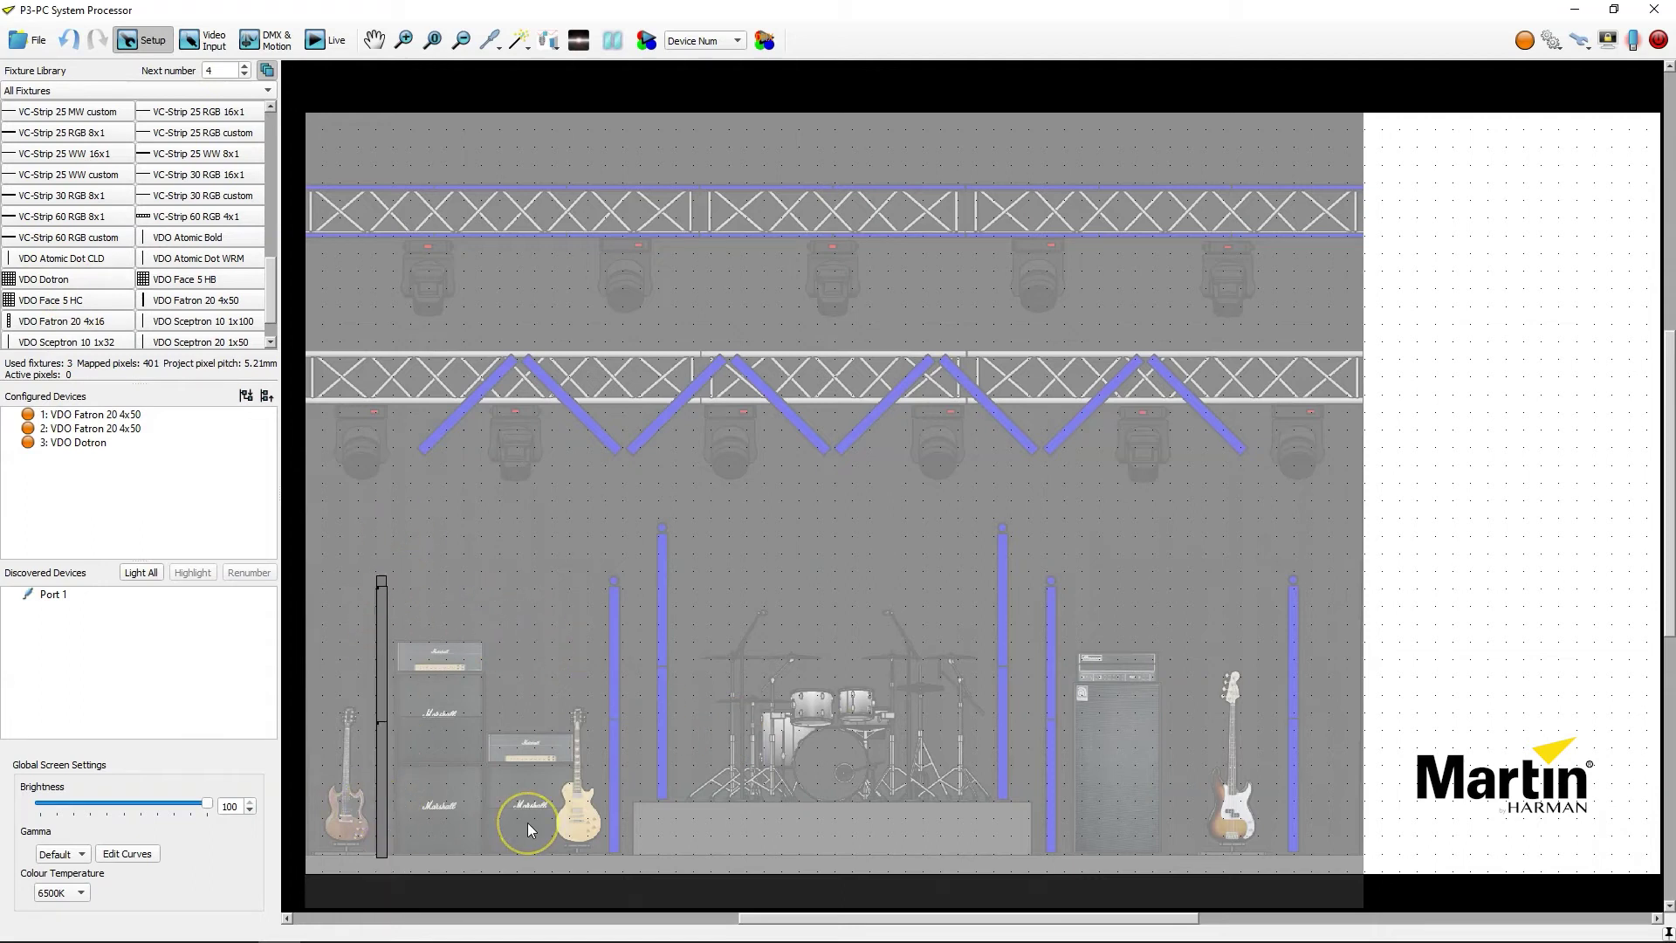
left_click(548, 40)
left_click(549, 44)
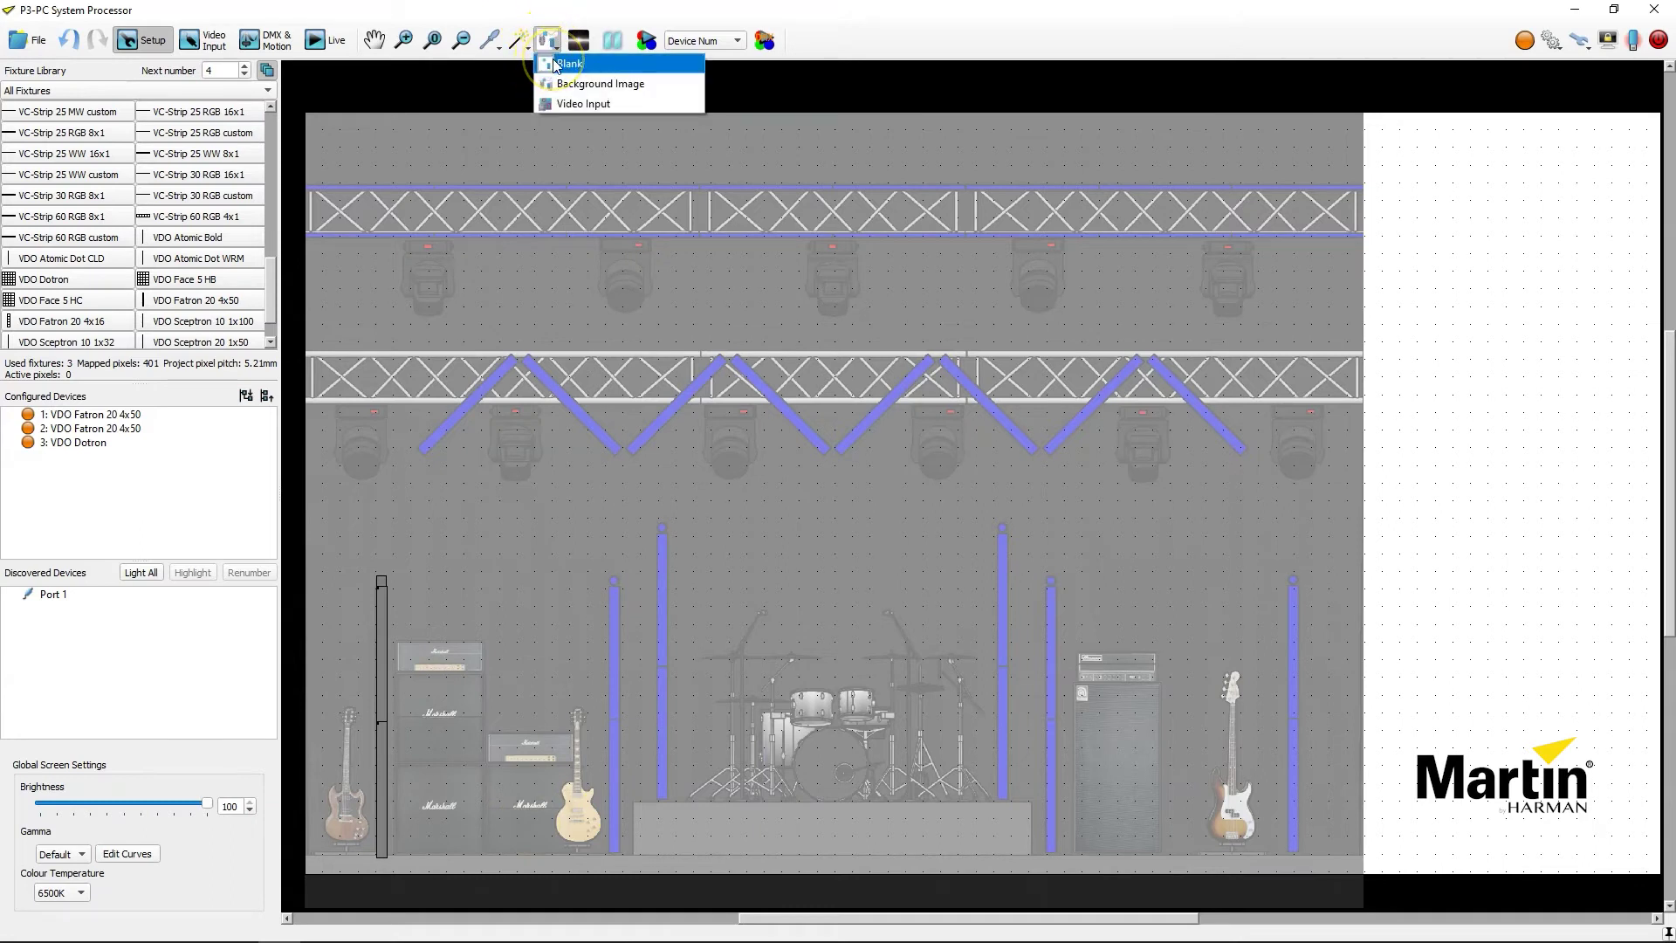
left_click(565, 63)
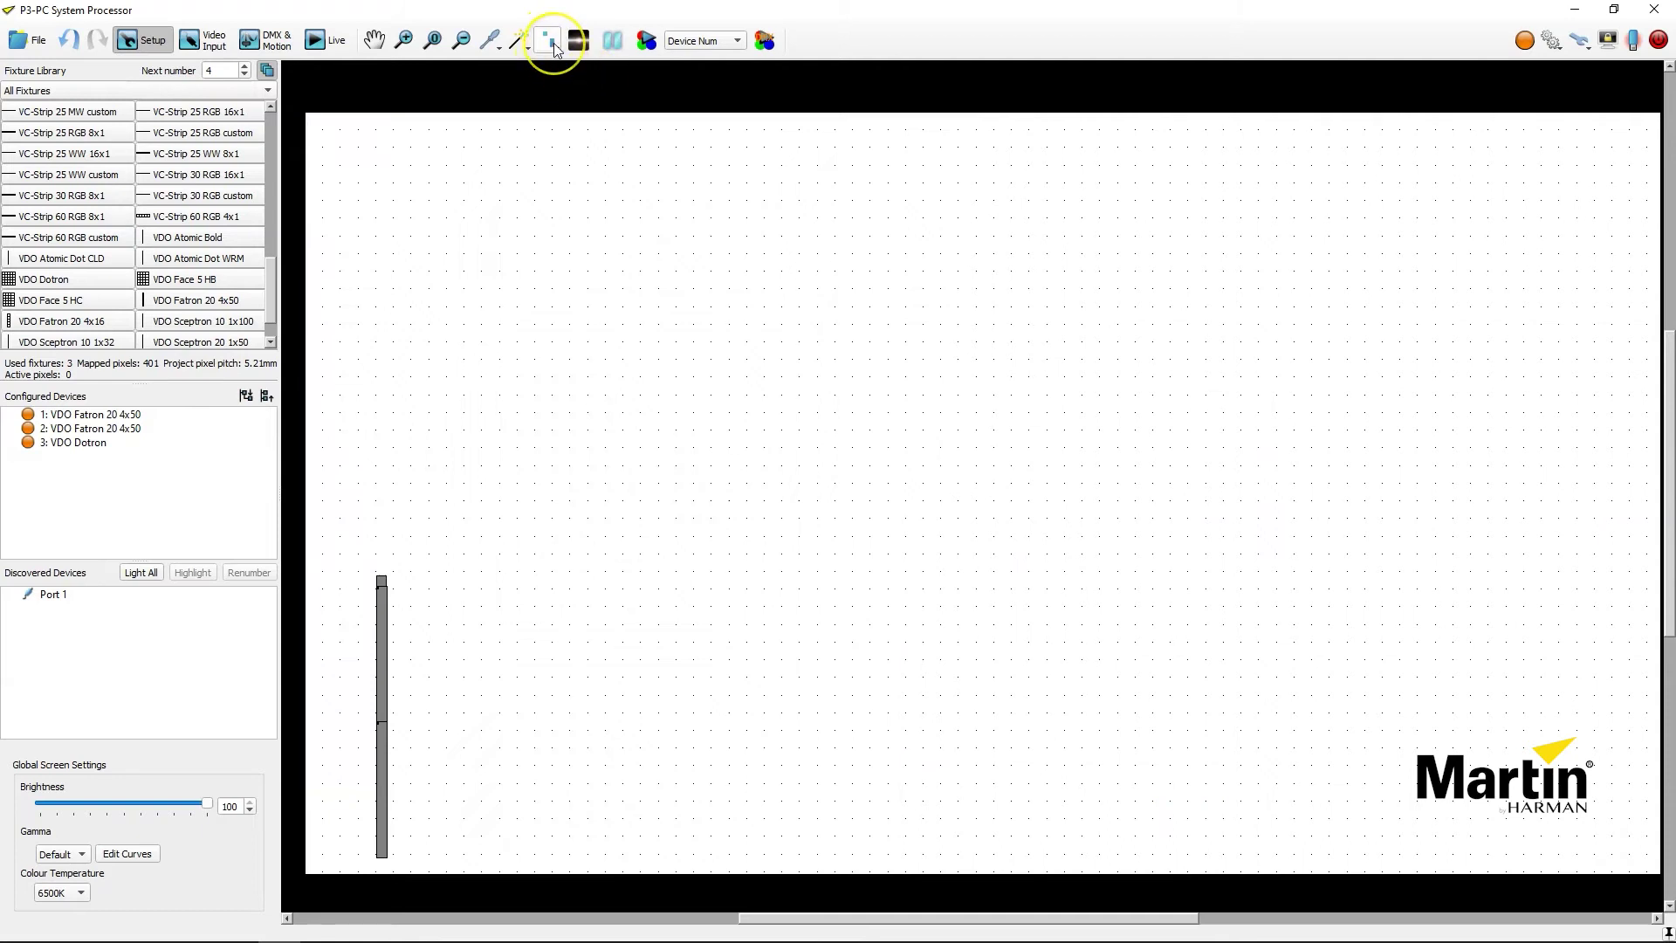
left_click(553, 44)
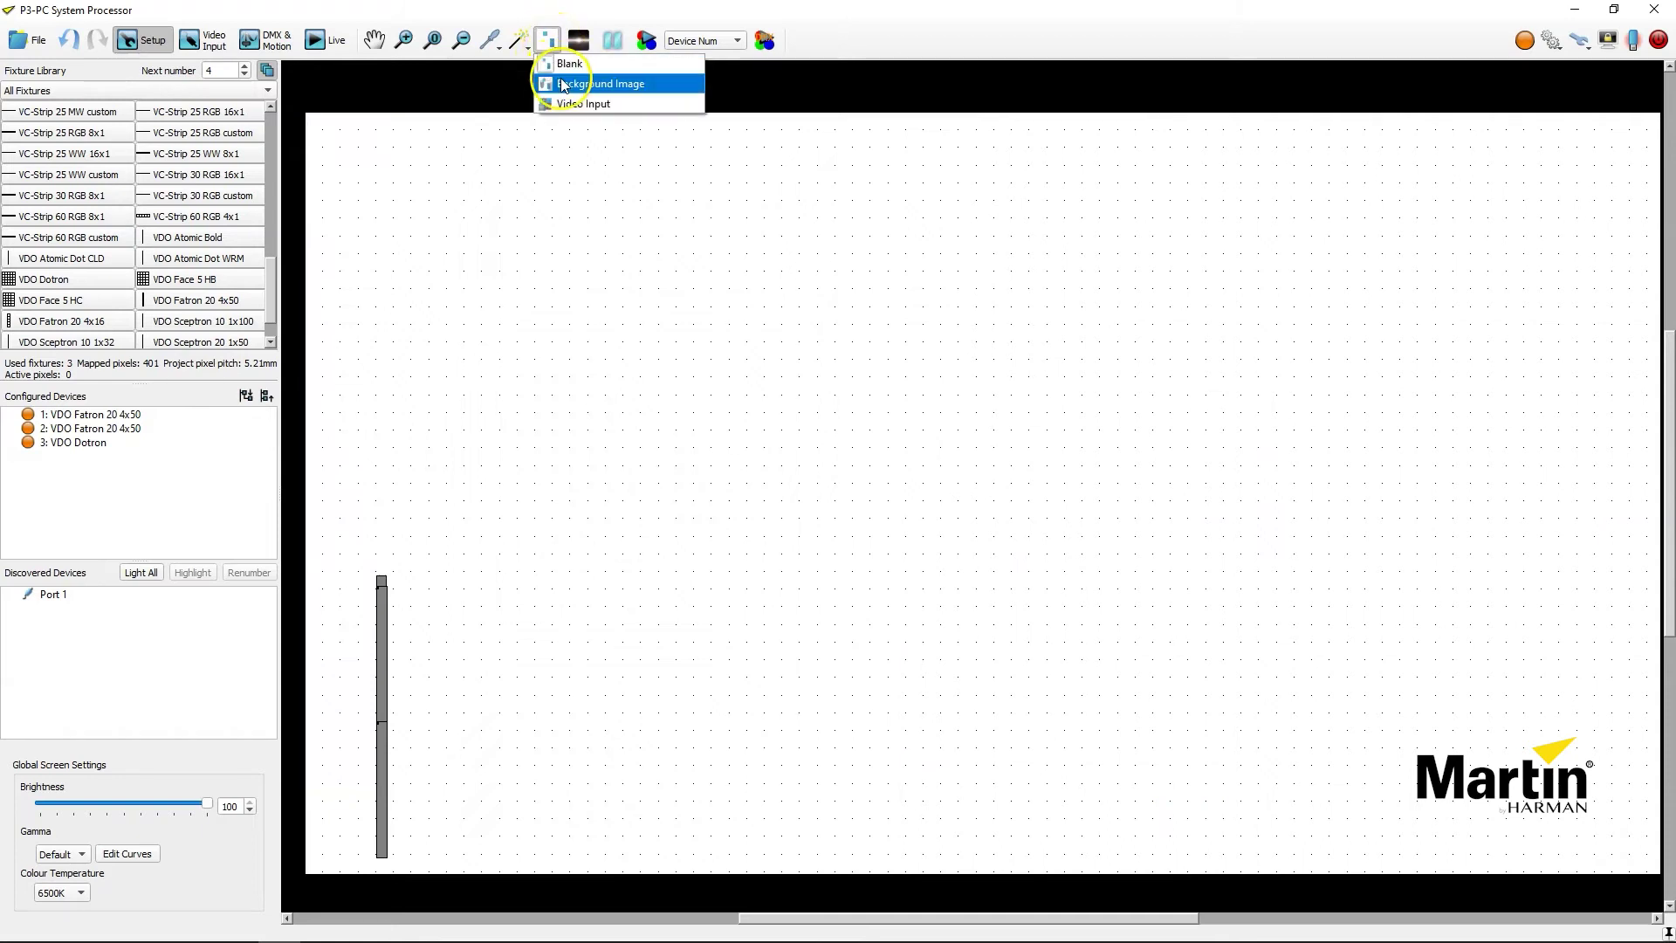
left_click(561, 80)
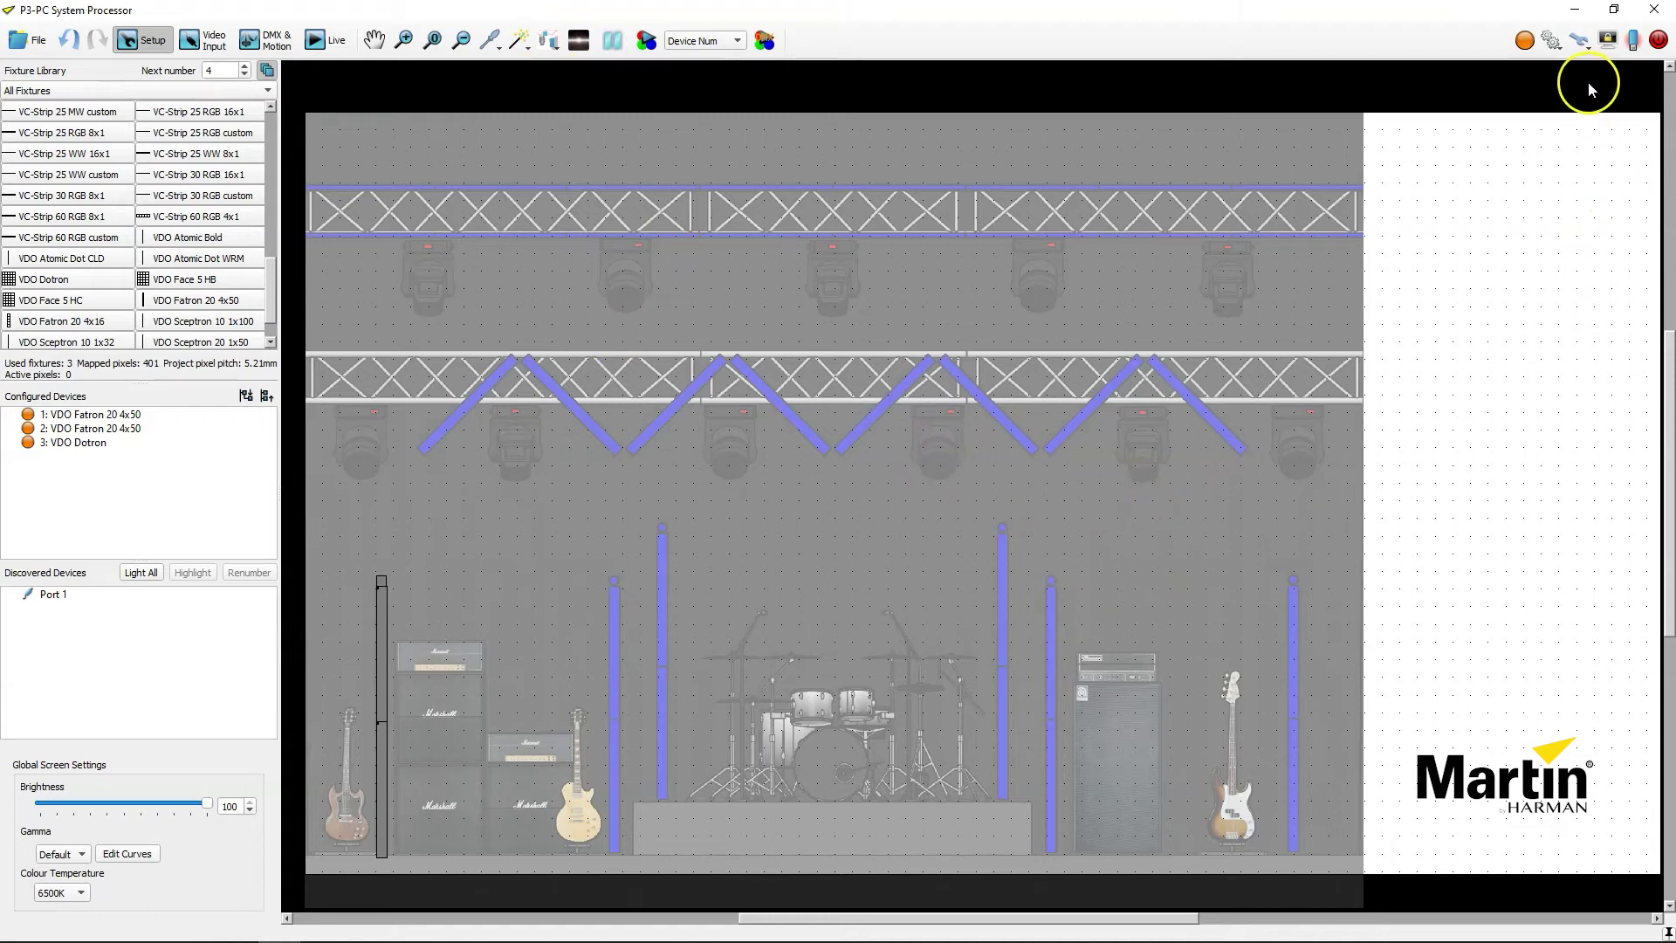
- Reopen Project Options and try background opacities of about 55% and 10%, applying each
left_click(1580, 40)
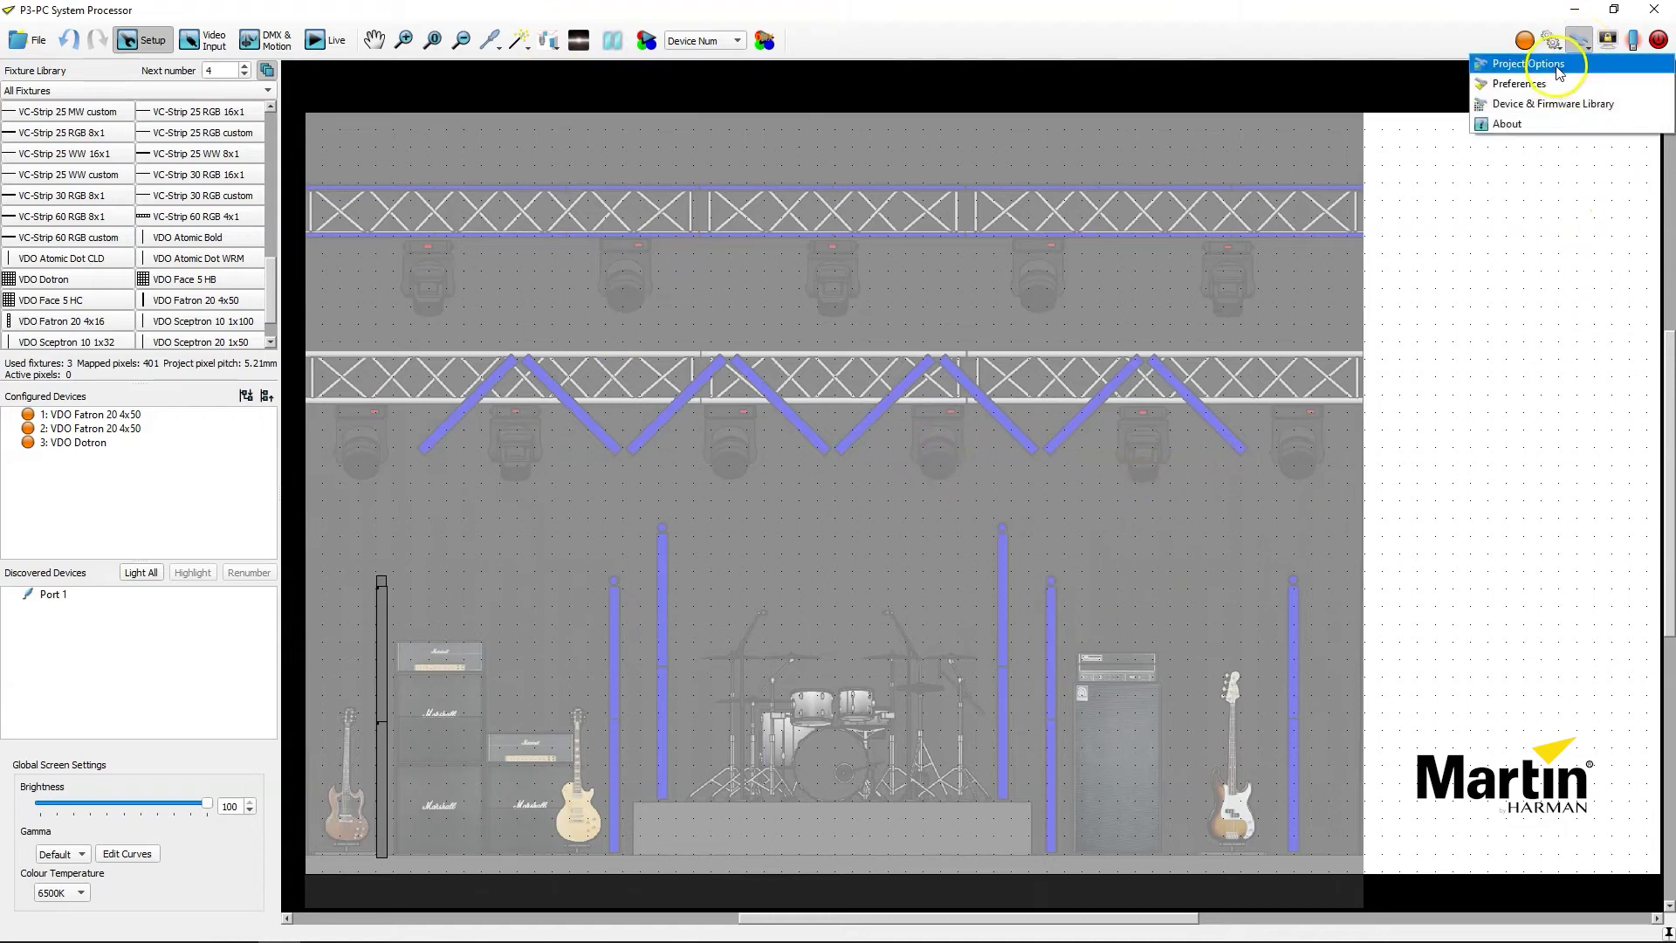
left_click(1561, 66)
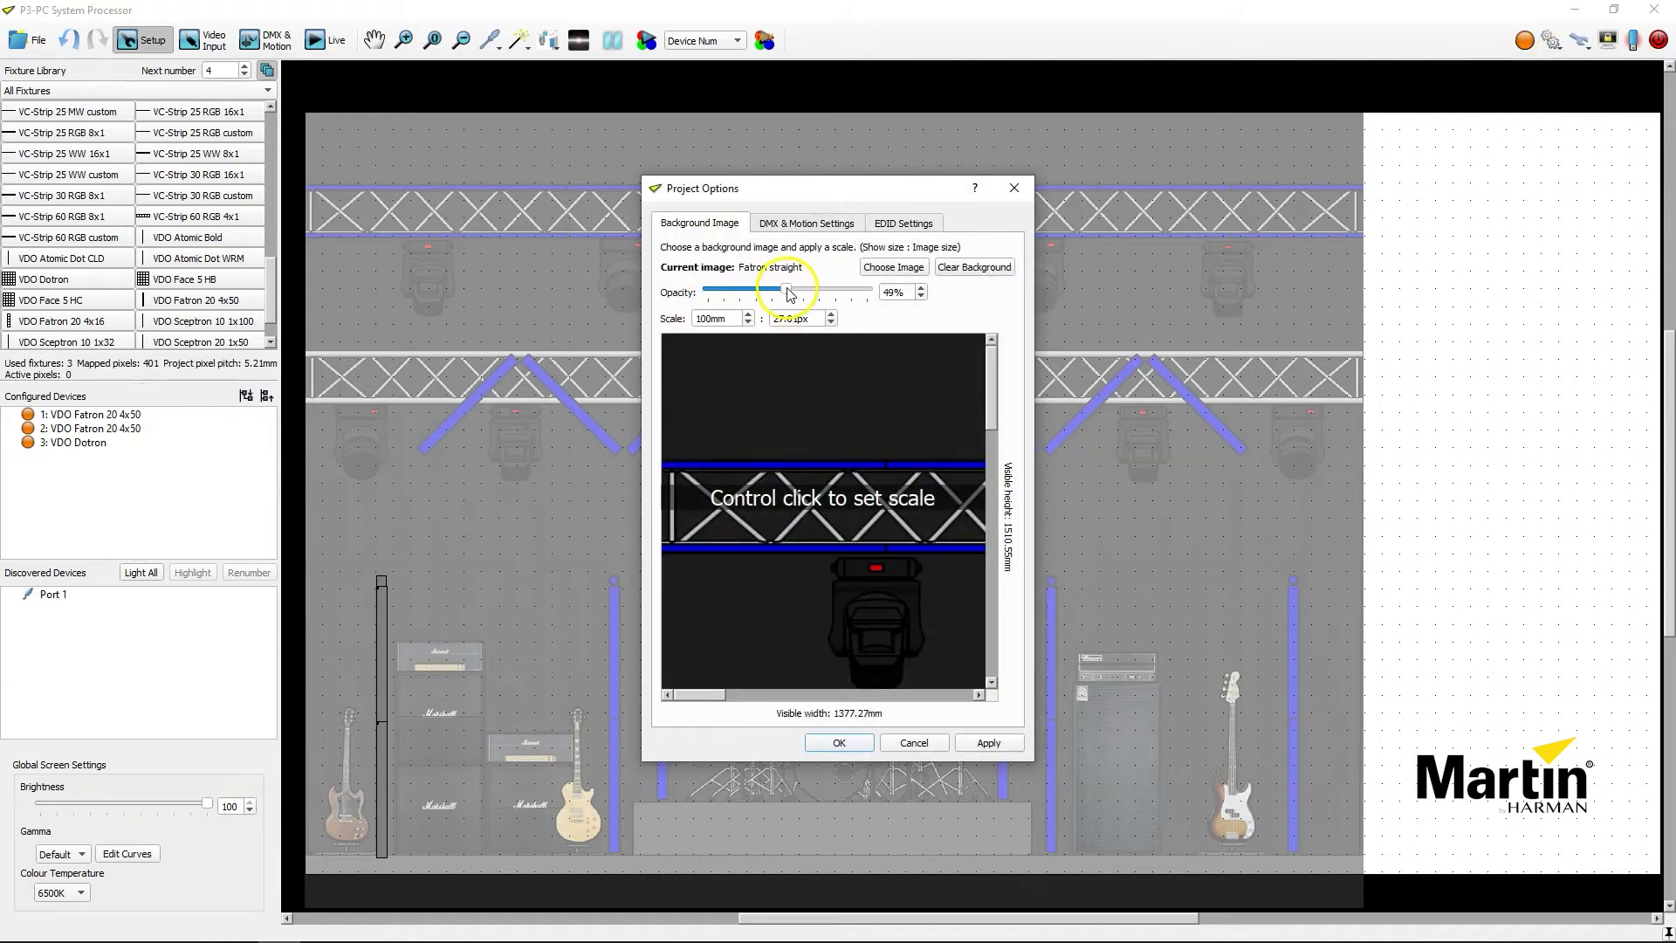
left_click_drag(789, 294, 883, 290)
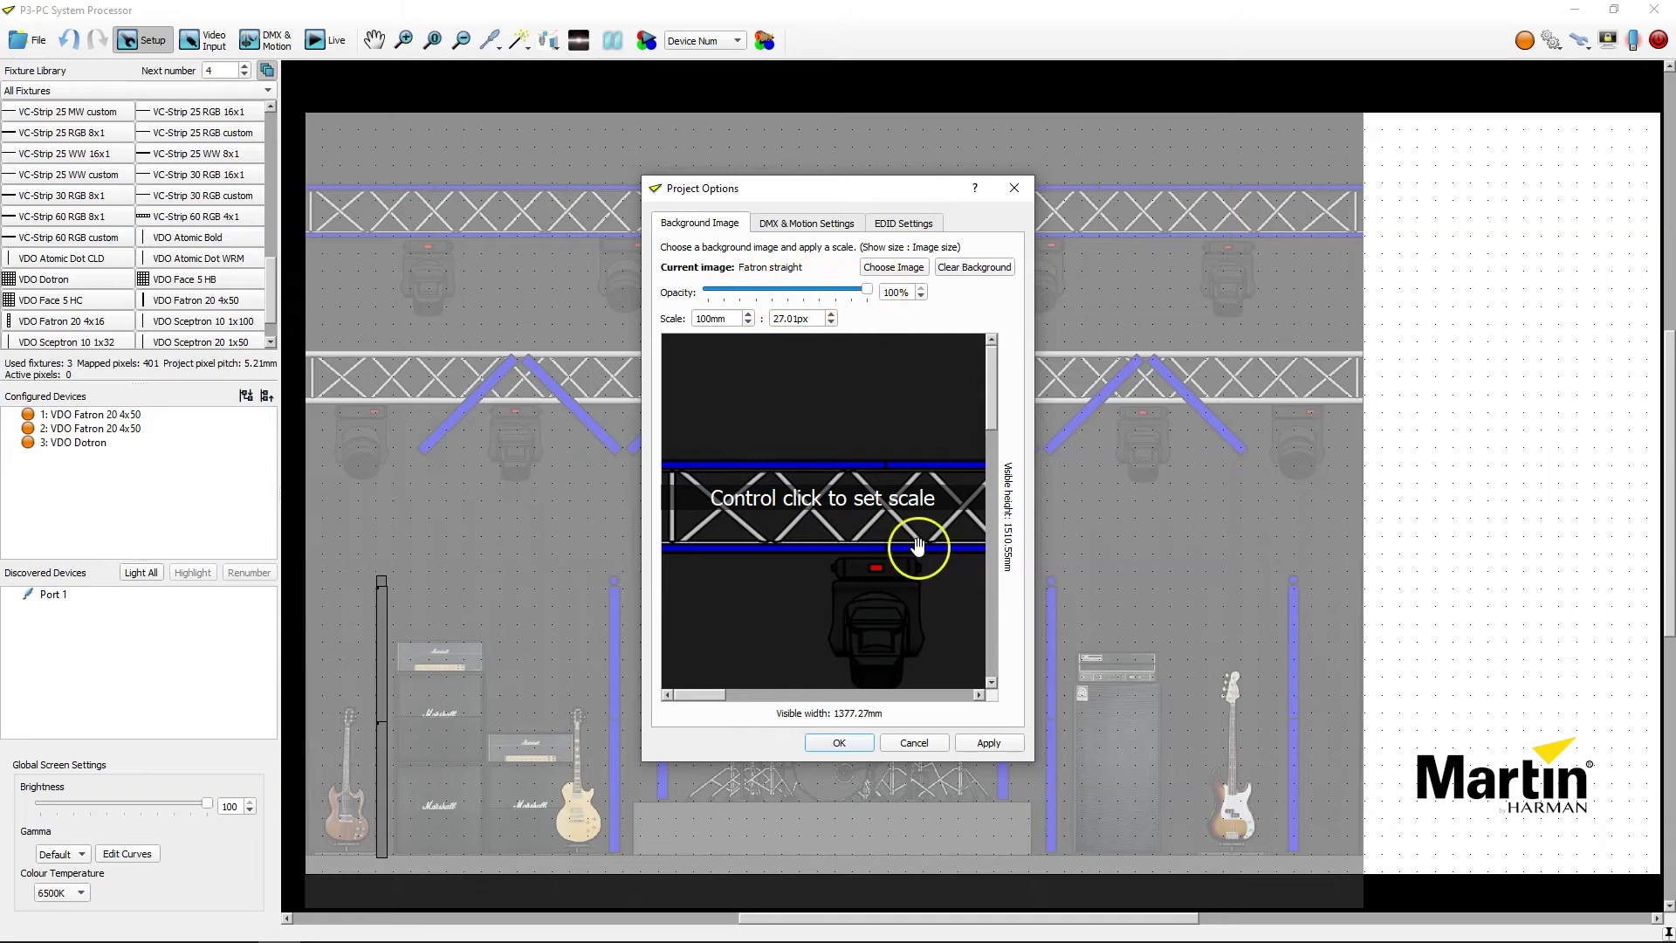
left_click(1018, 743)
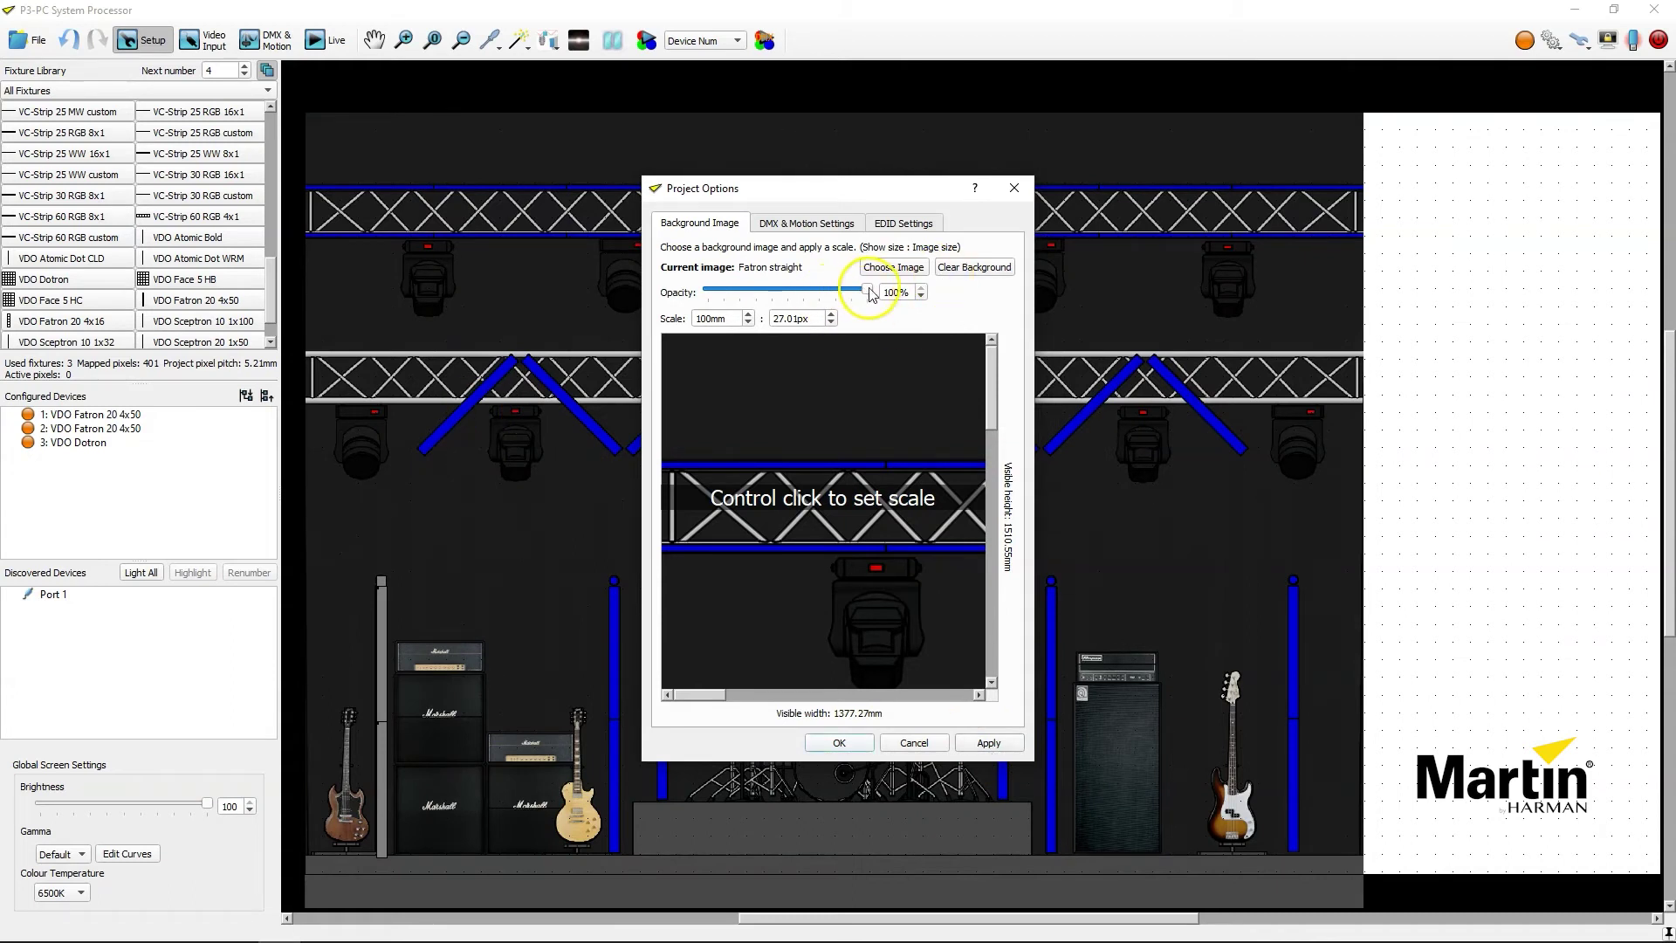
left_click_drag(870, 292, 736, 303)
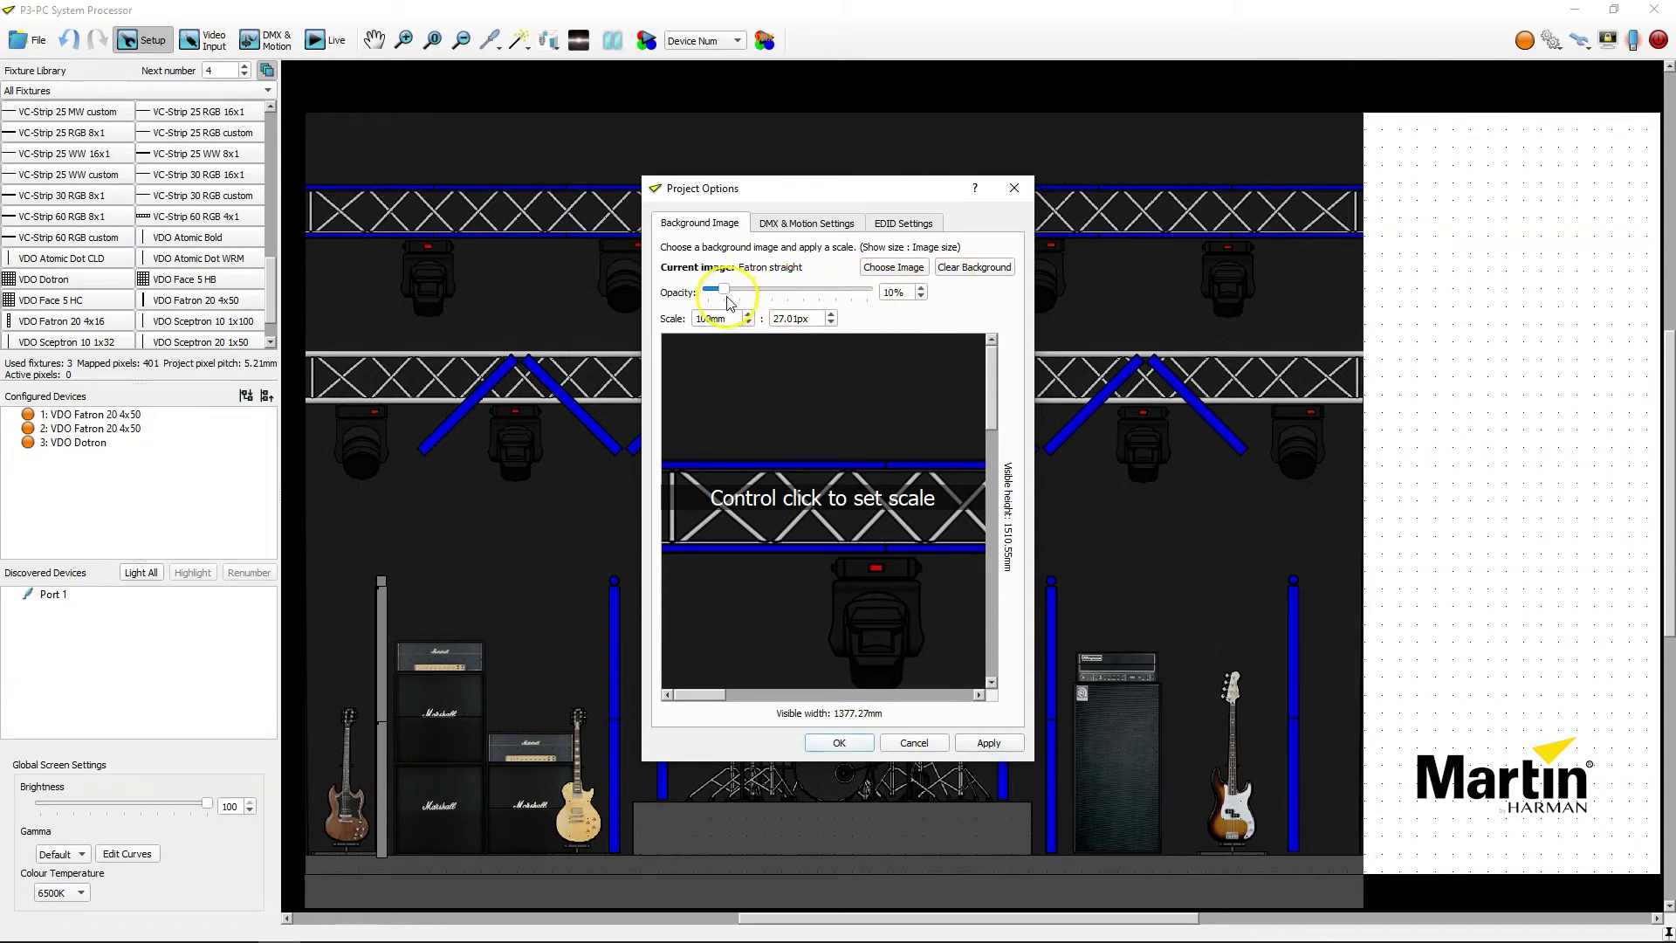
left_click(1004, 747)
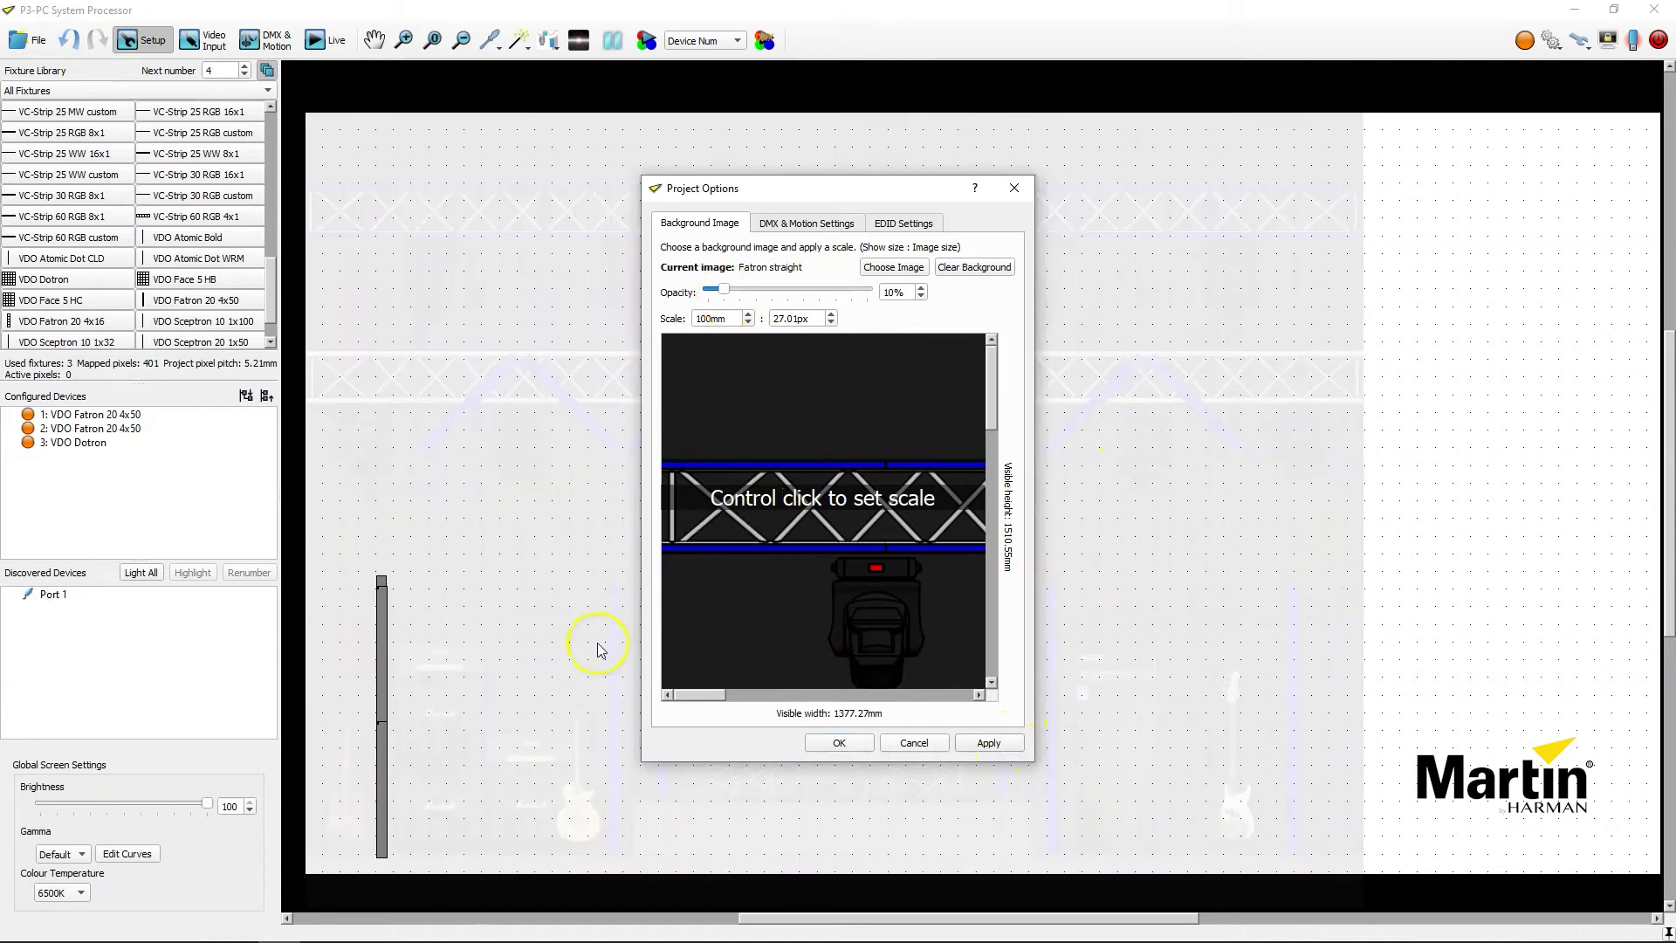
- Set the background opacity to 50%, apply it, and close Project Options
left_click_drag(725, 292, 795, 292)
double_click(900, 294)
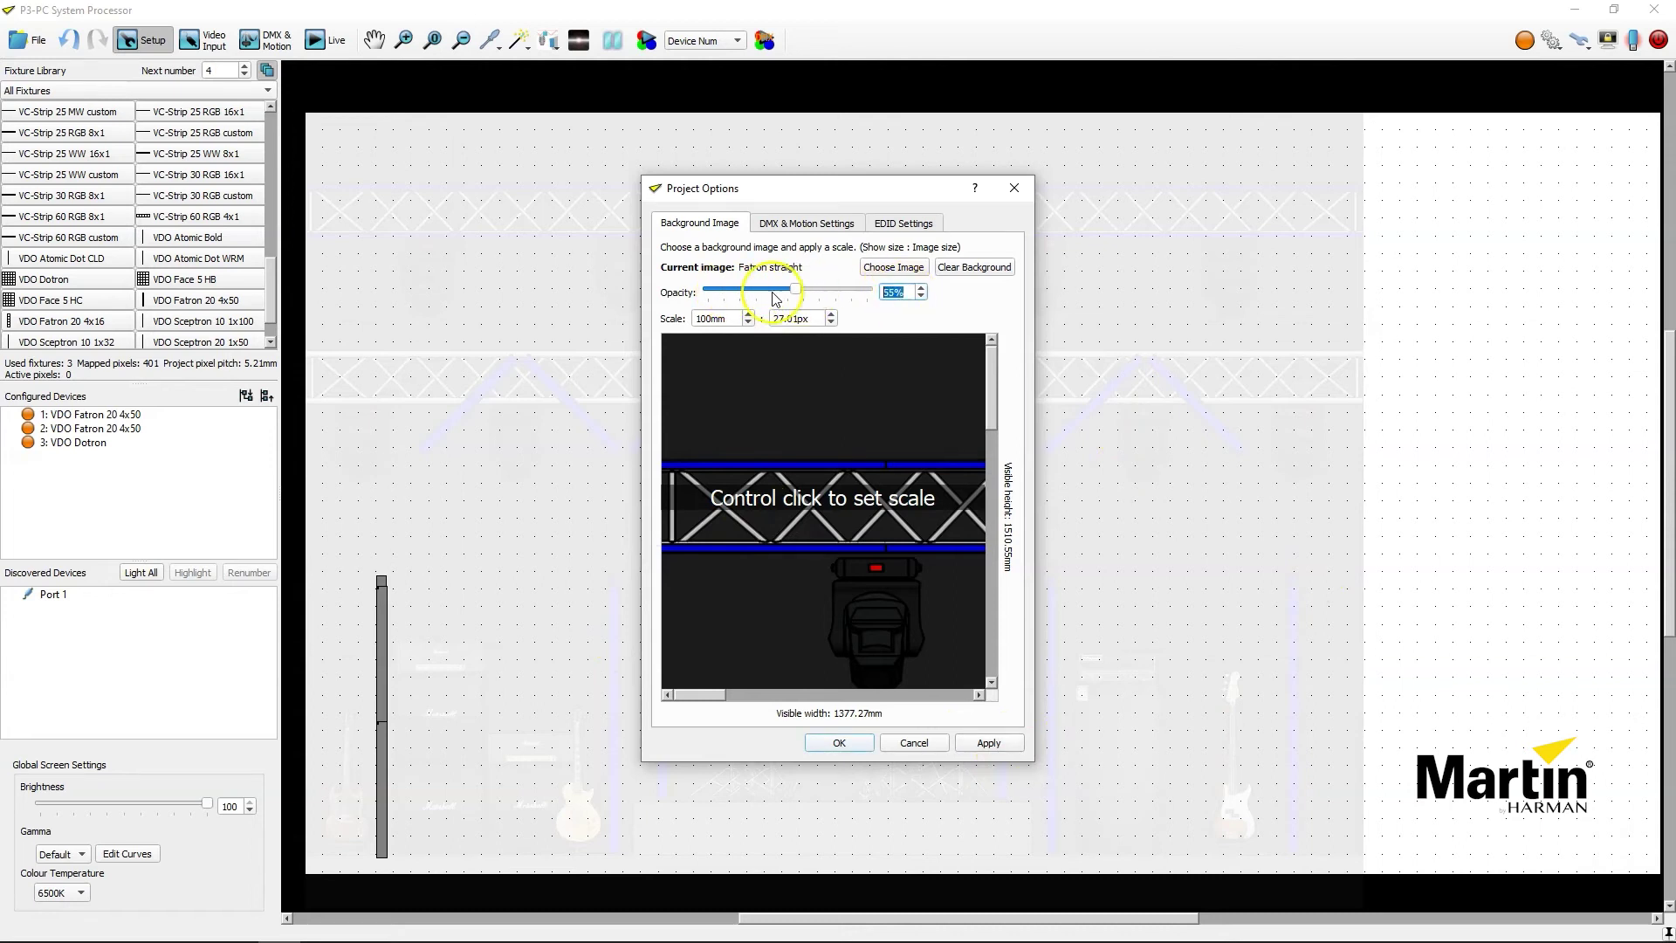
left_click(988, 742)
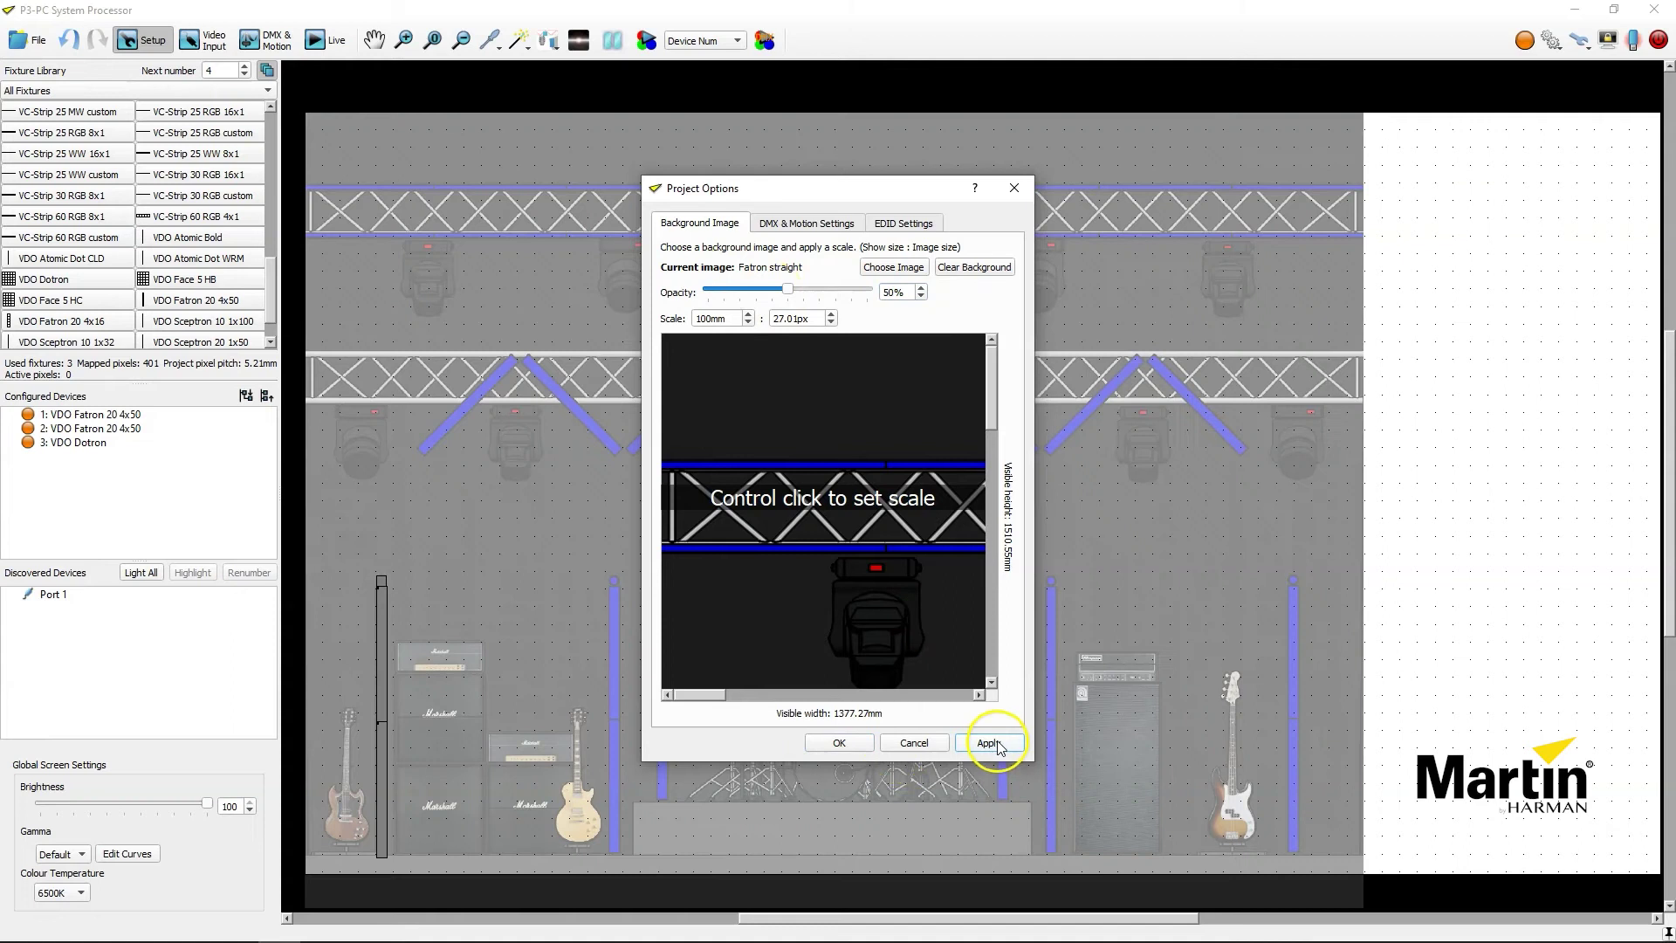
left_click(836, 744)
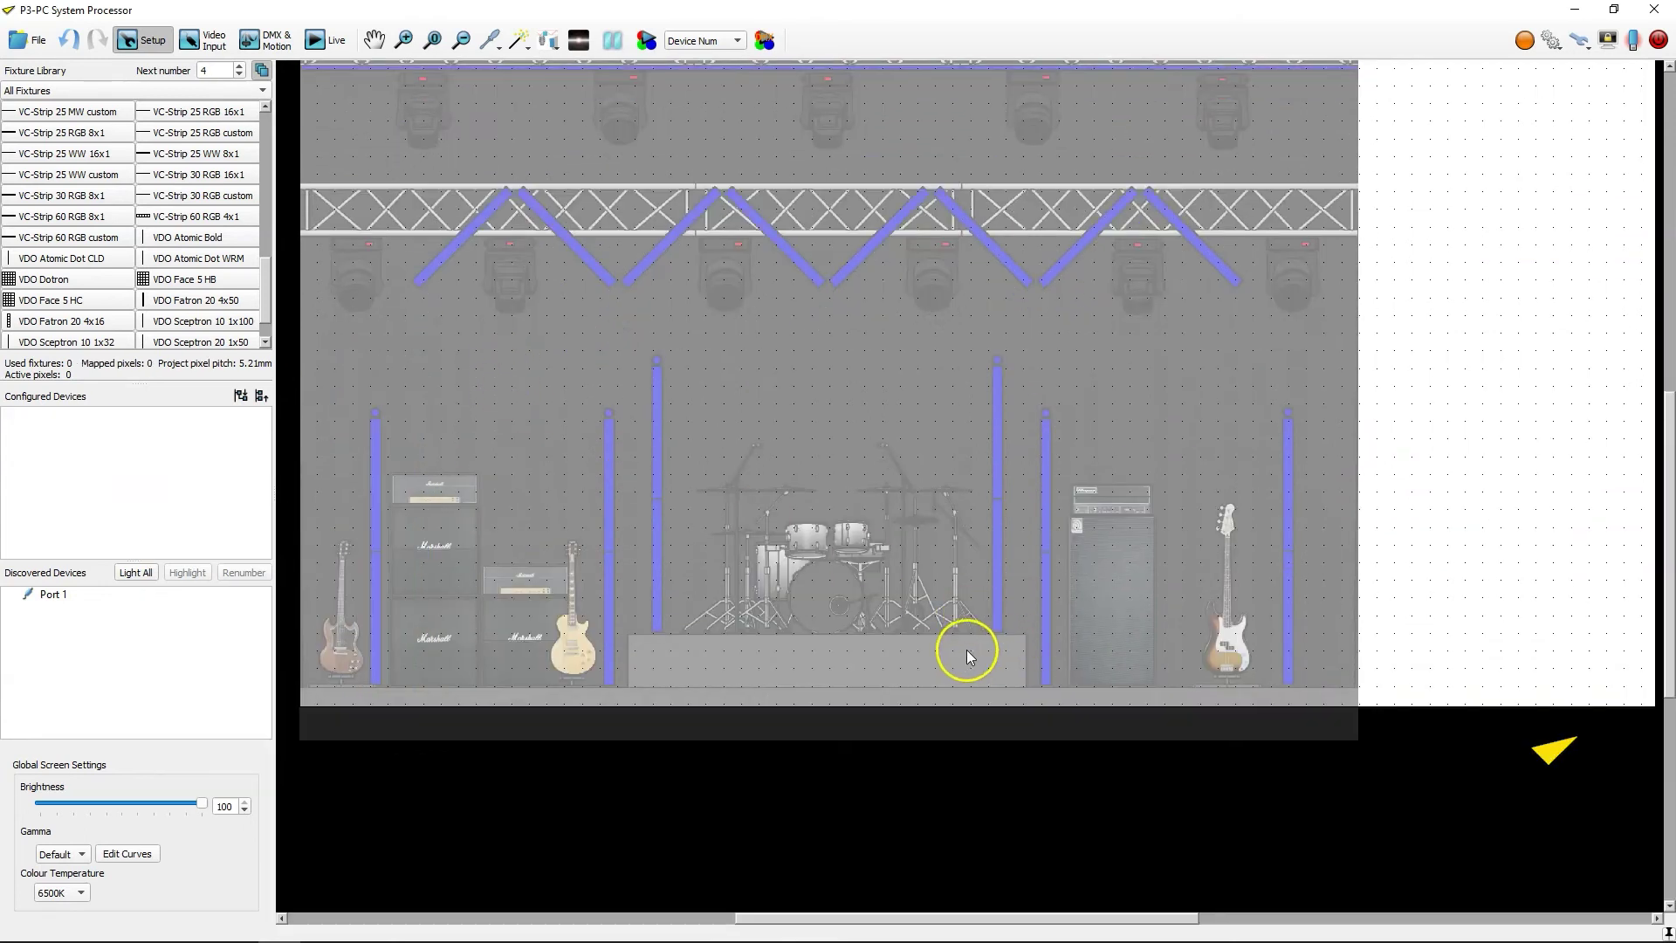
- Clear the stage drawing background and load the 20180927_082946 stage photo instead
scroll(1075, 443, "up", 2)
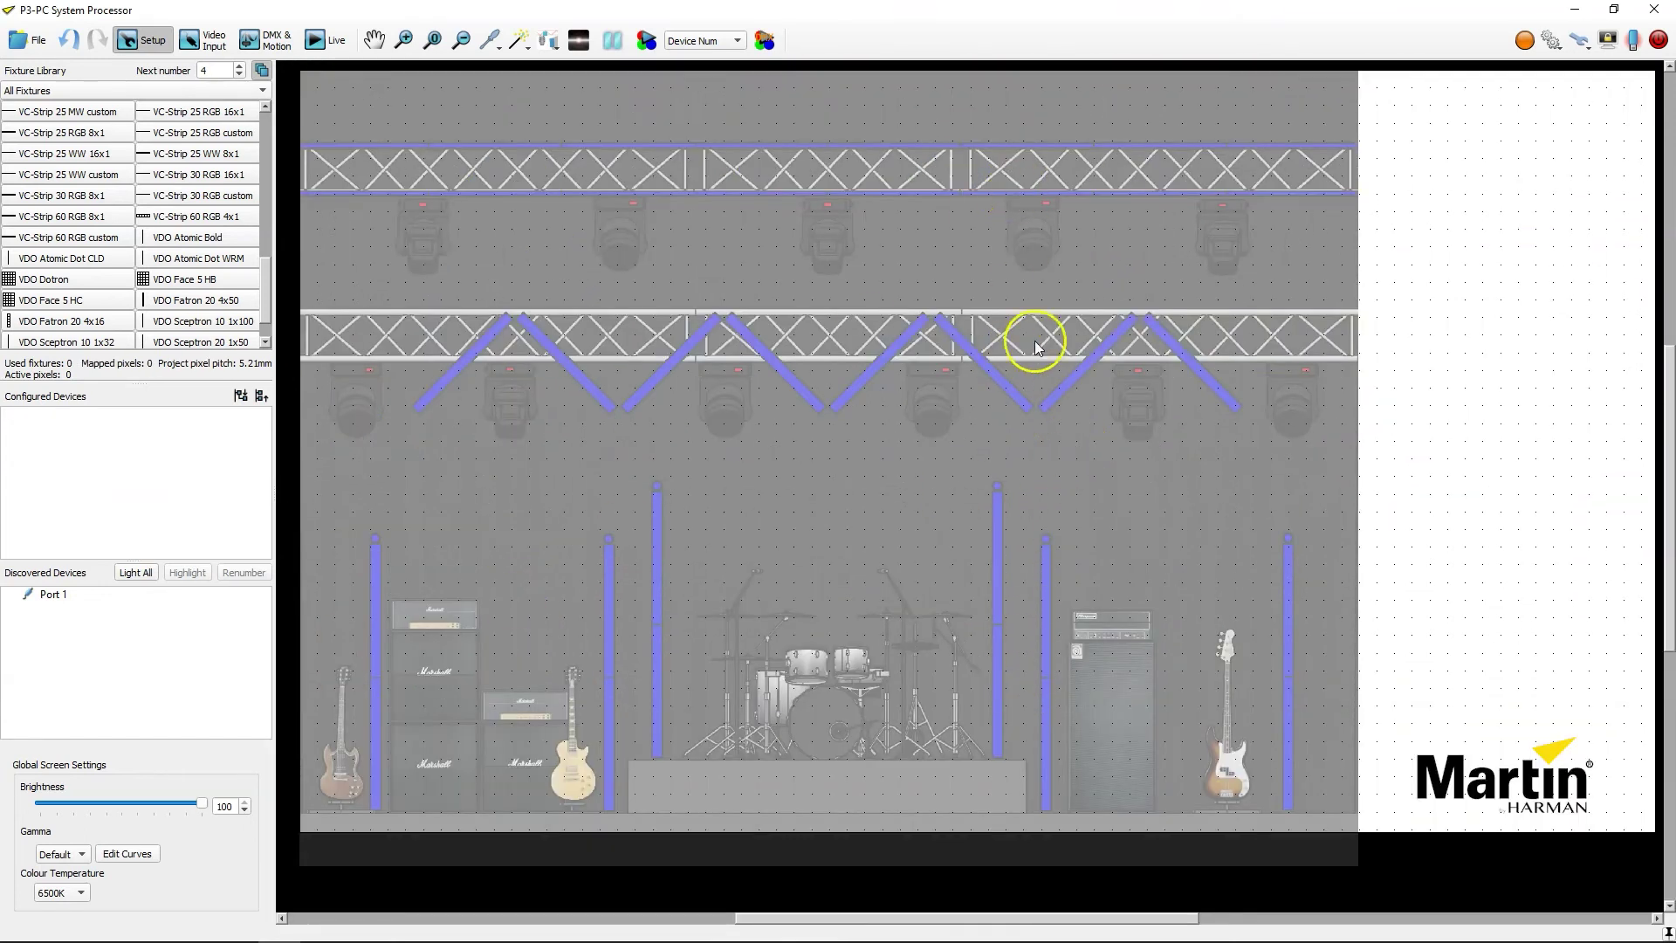
left_click(1578, 40)
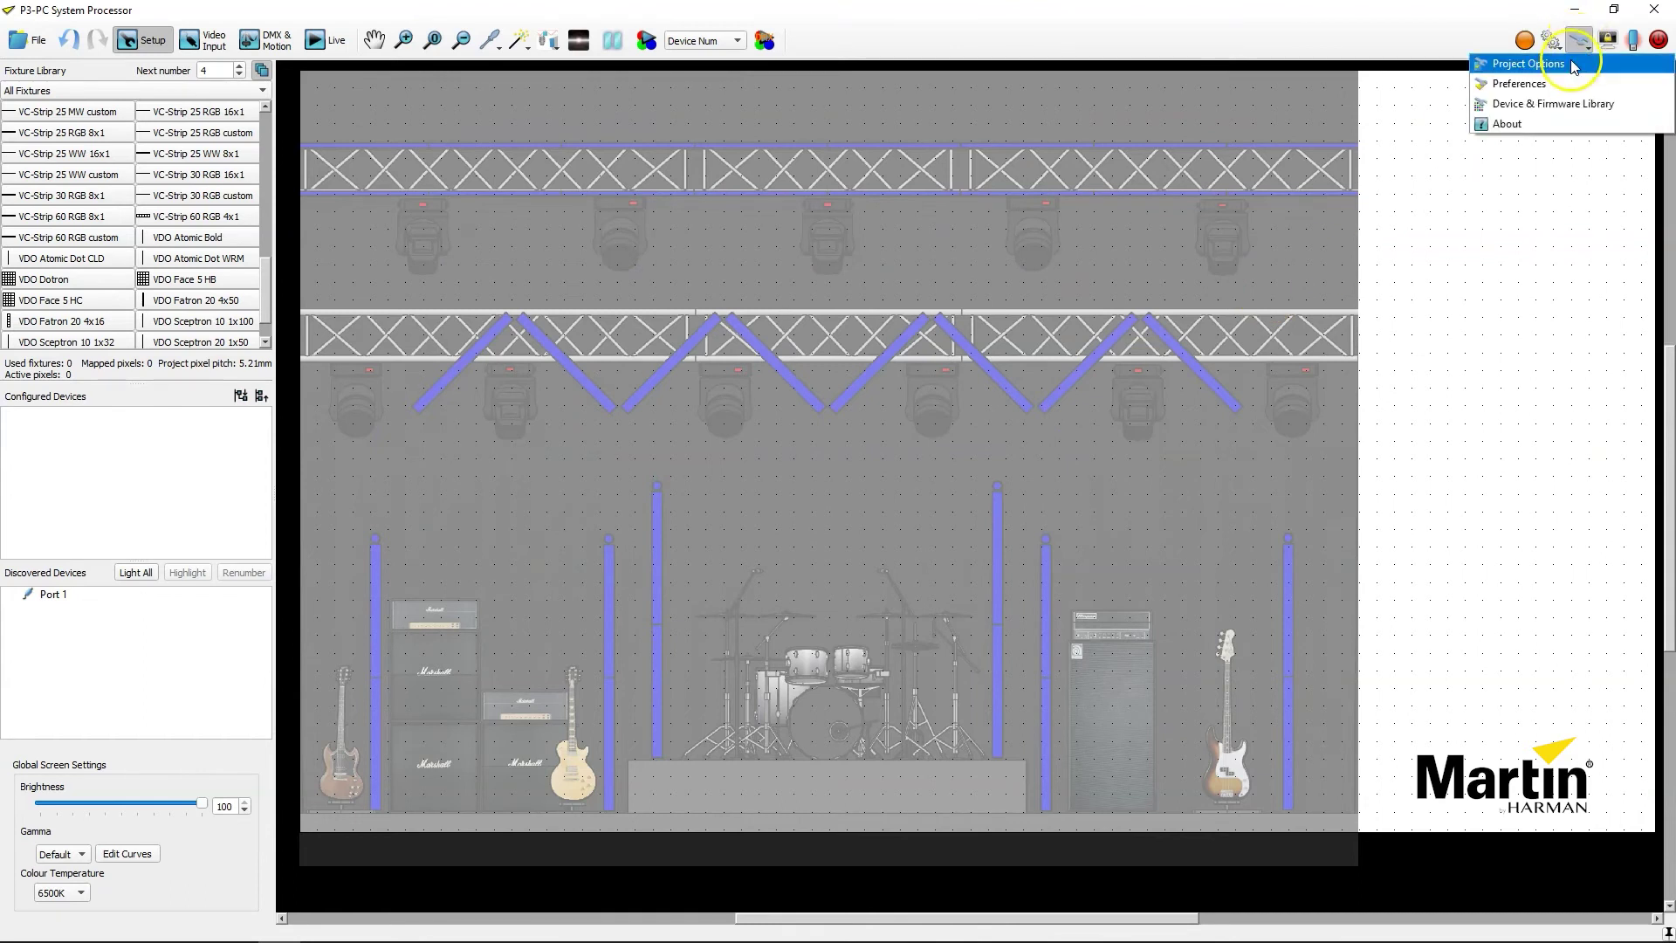
left_click(1572, 65)
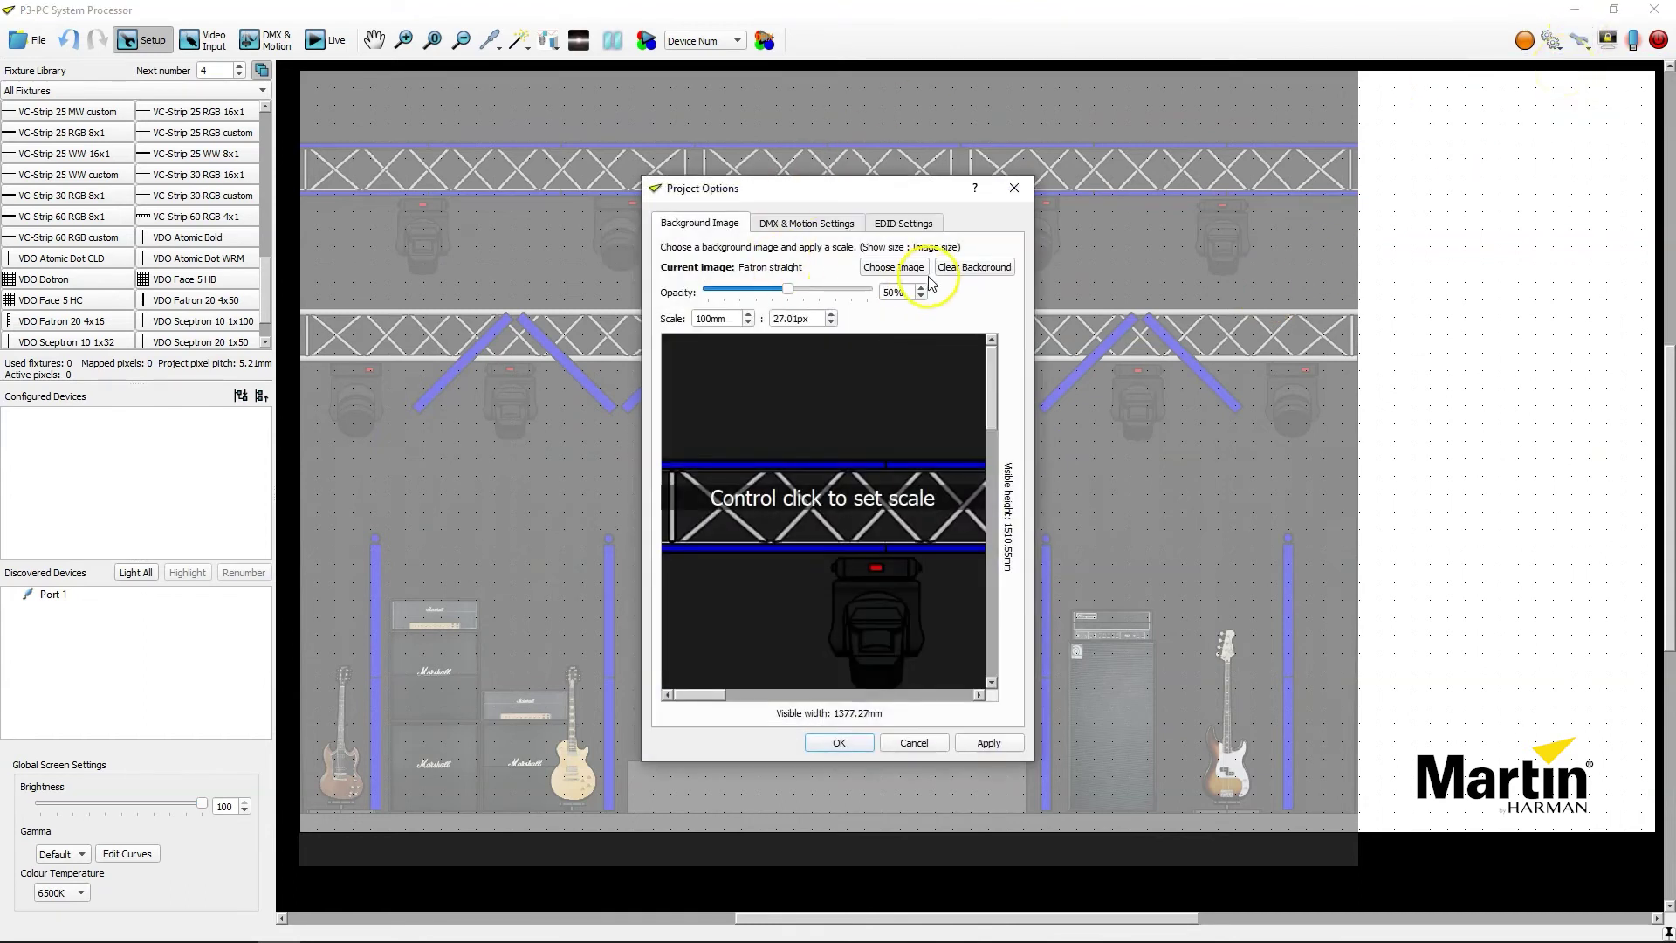
left_click(971, 267)
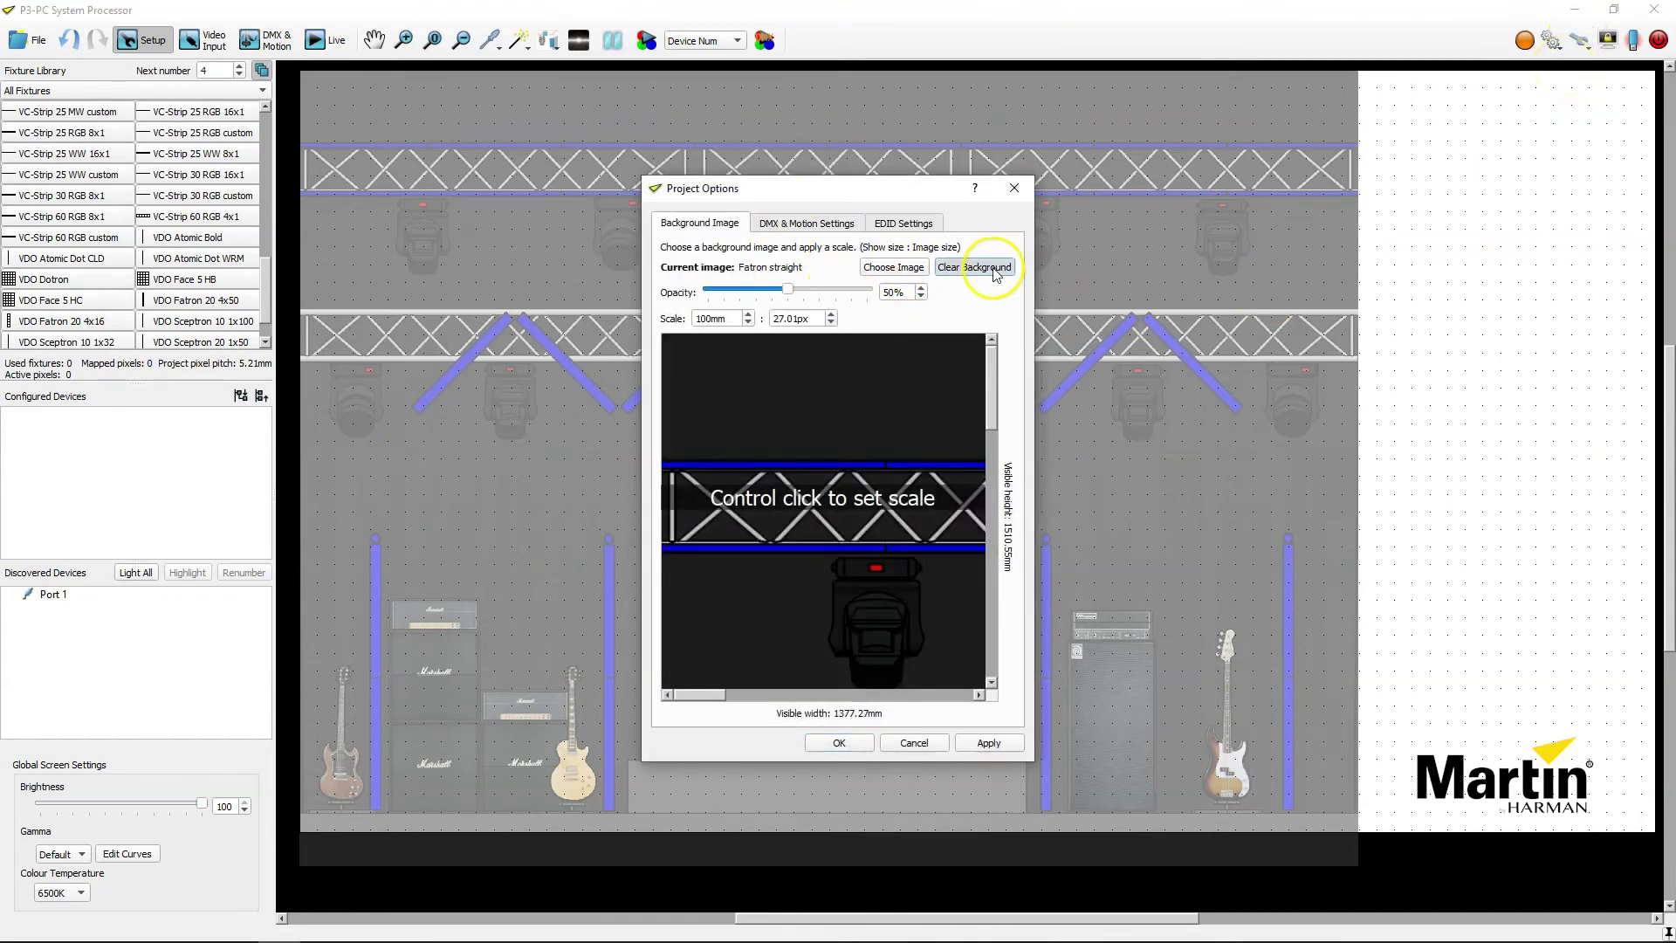
left_click(907, 276)
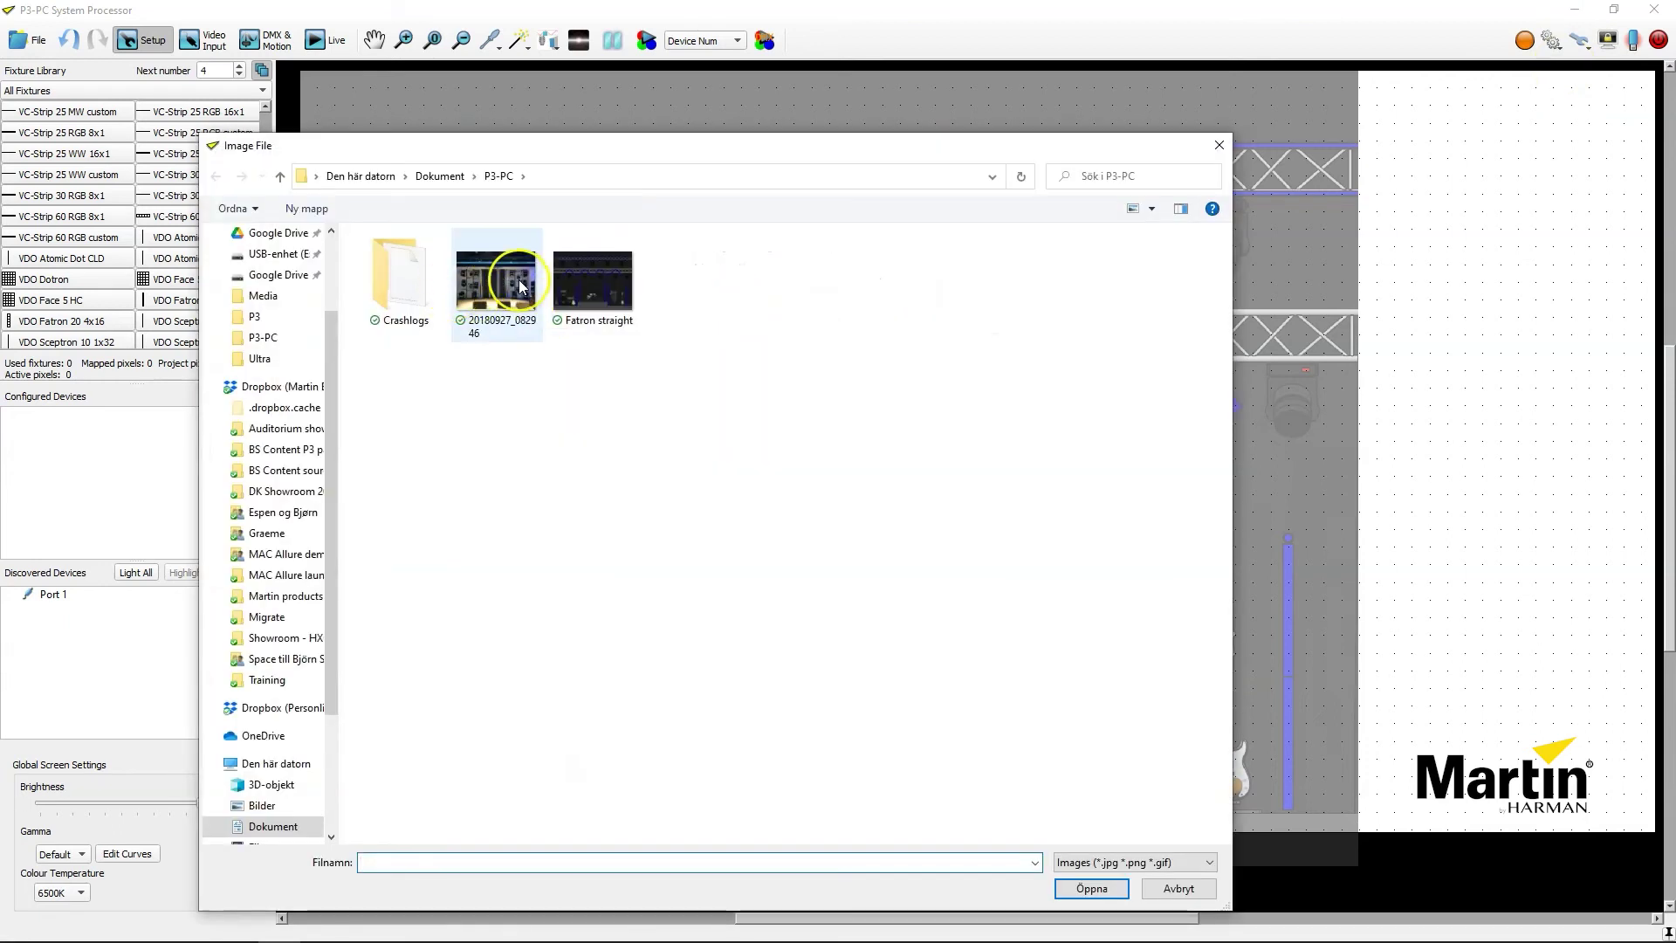
double_click(520, 285)
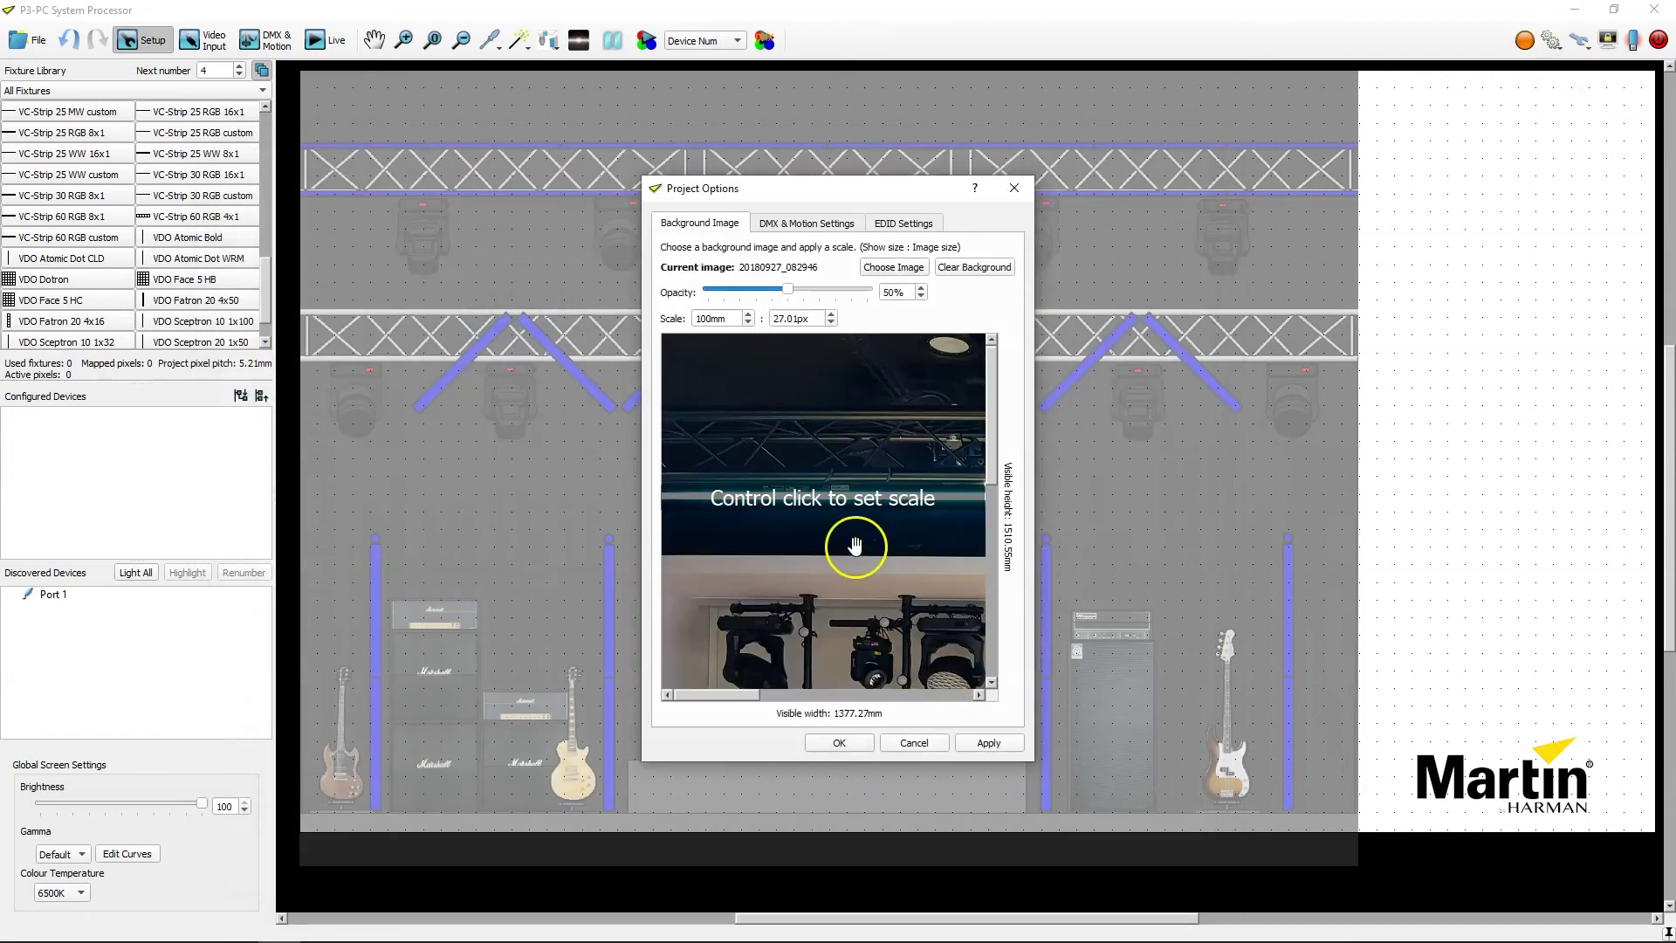
- Scale the stage photo to 500mm = 86.50px using a reference length, and apply
scroll(901, 573, "up", 1)
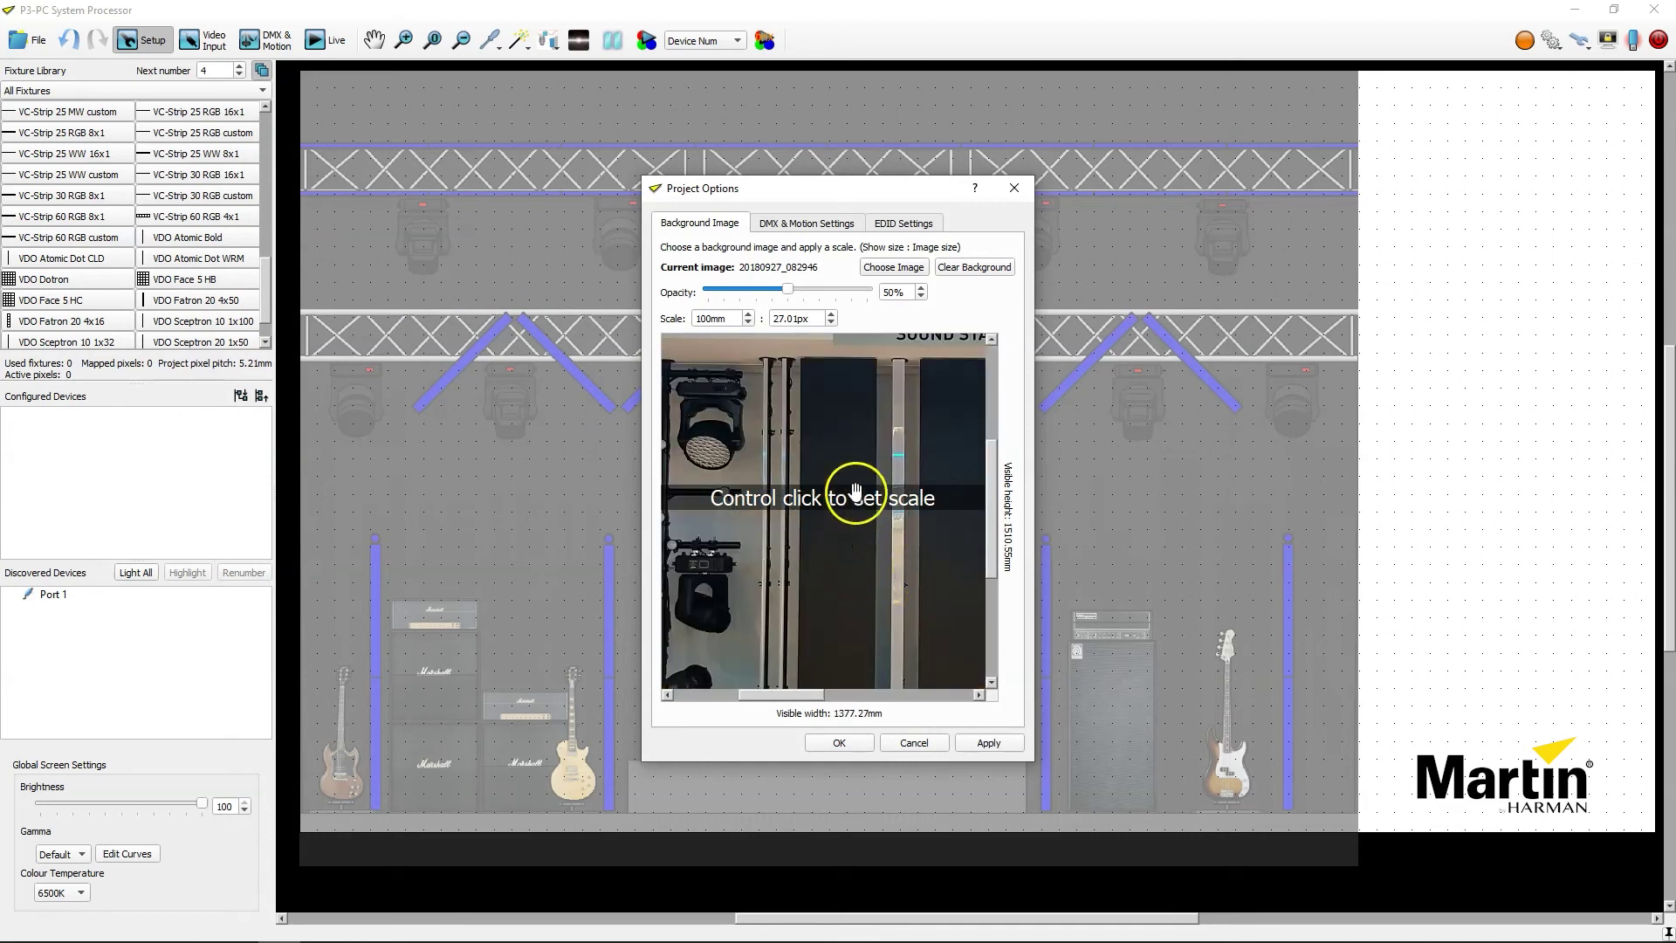
scroll(839, 460, "up", 1)
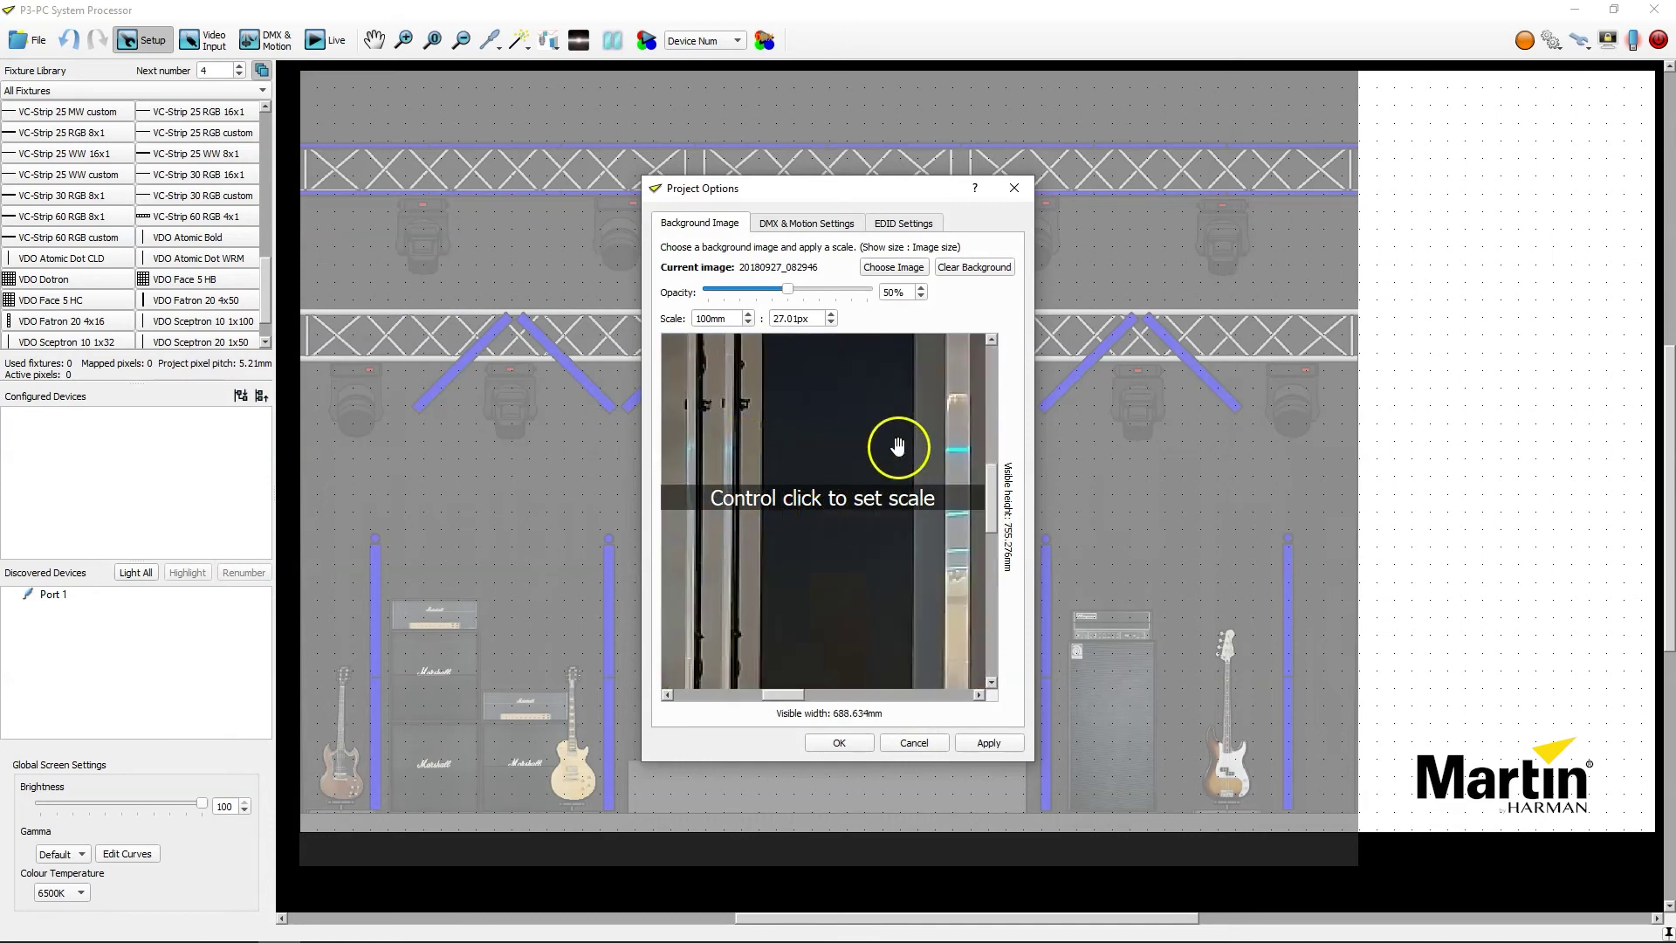
left_click(699, 318)
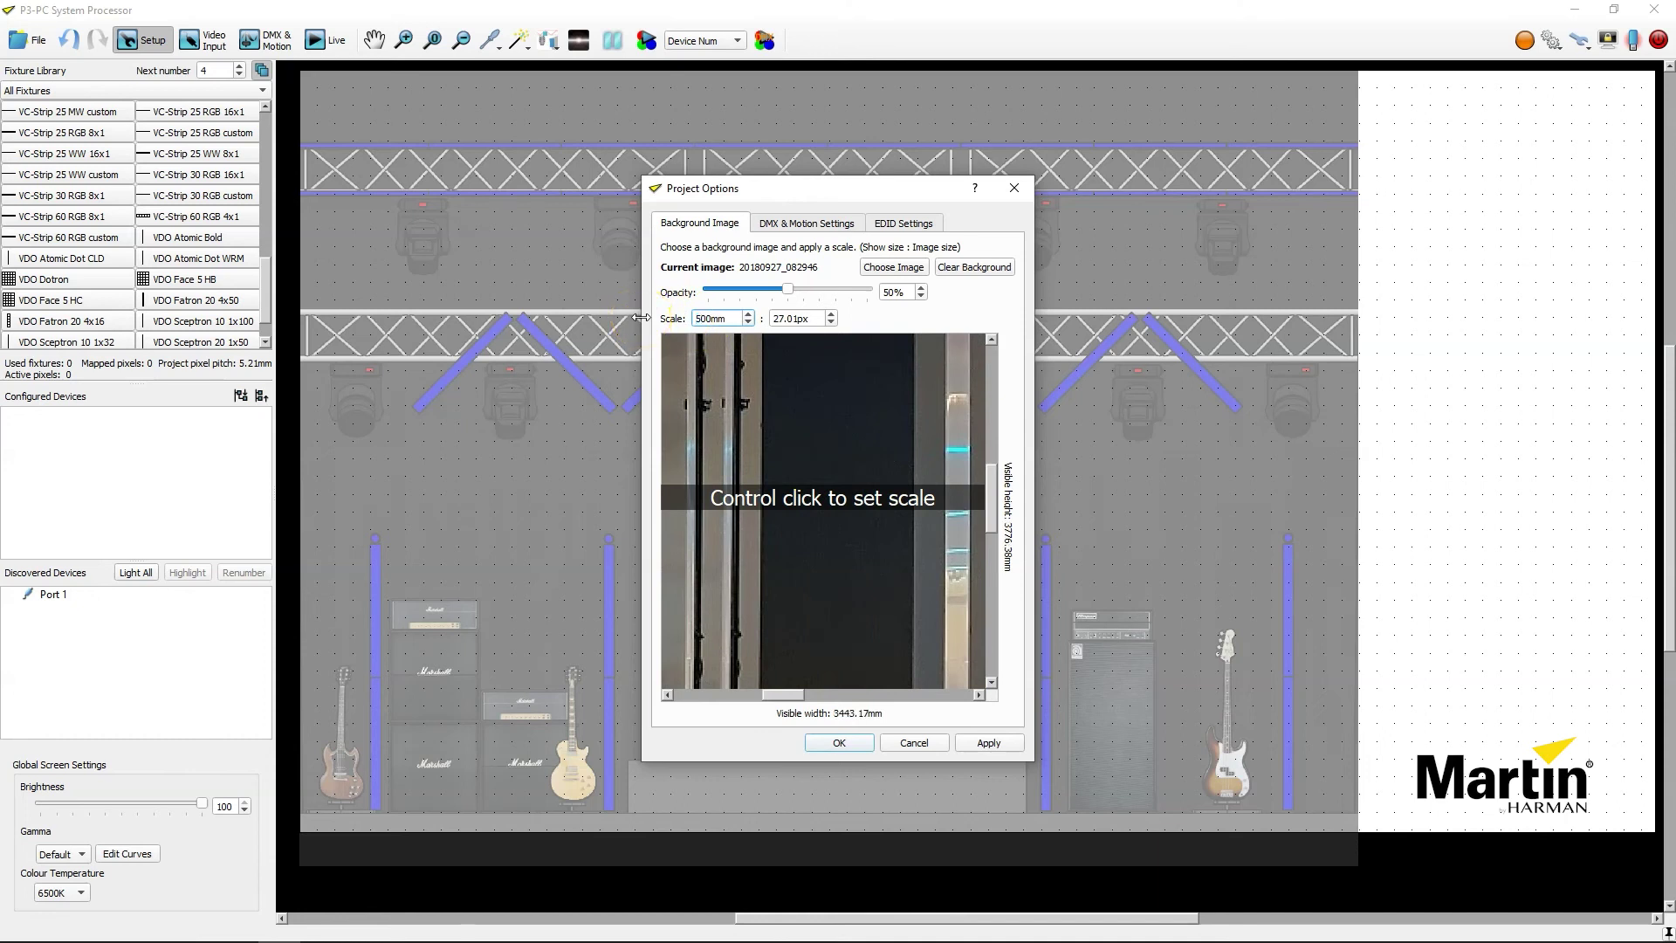
left_click(768, 446, "ctrl")
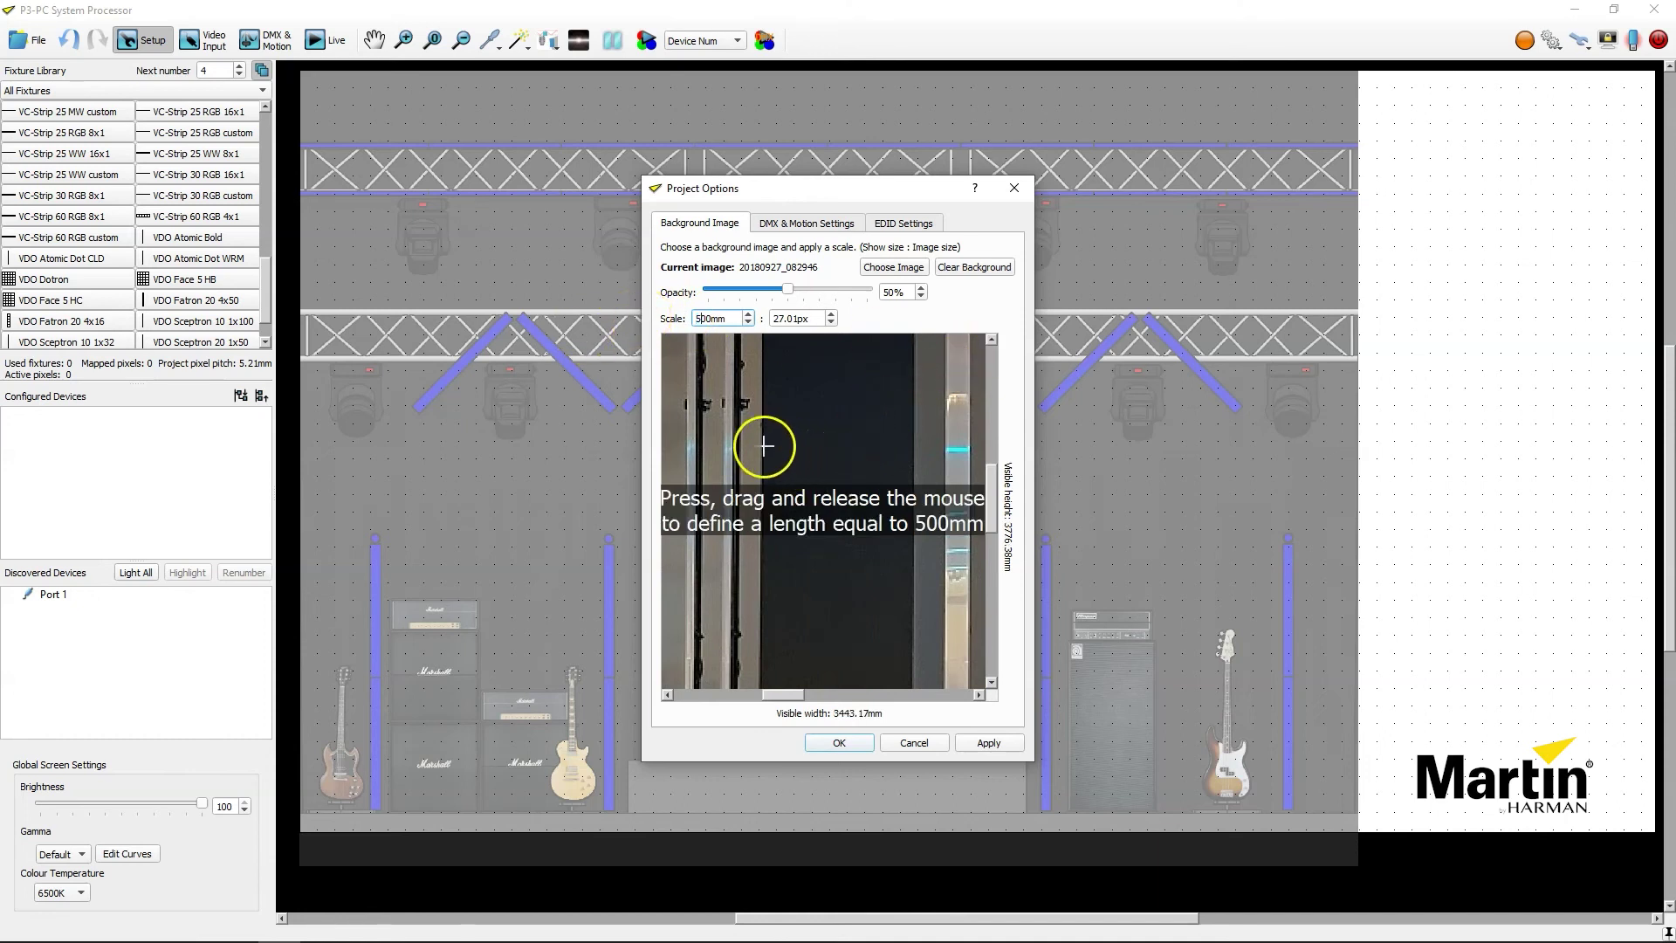
left_click_drag(763, 446, 915, 446)
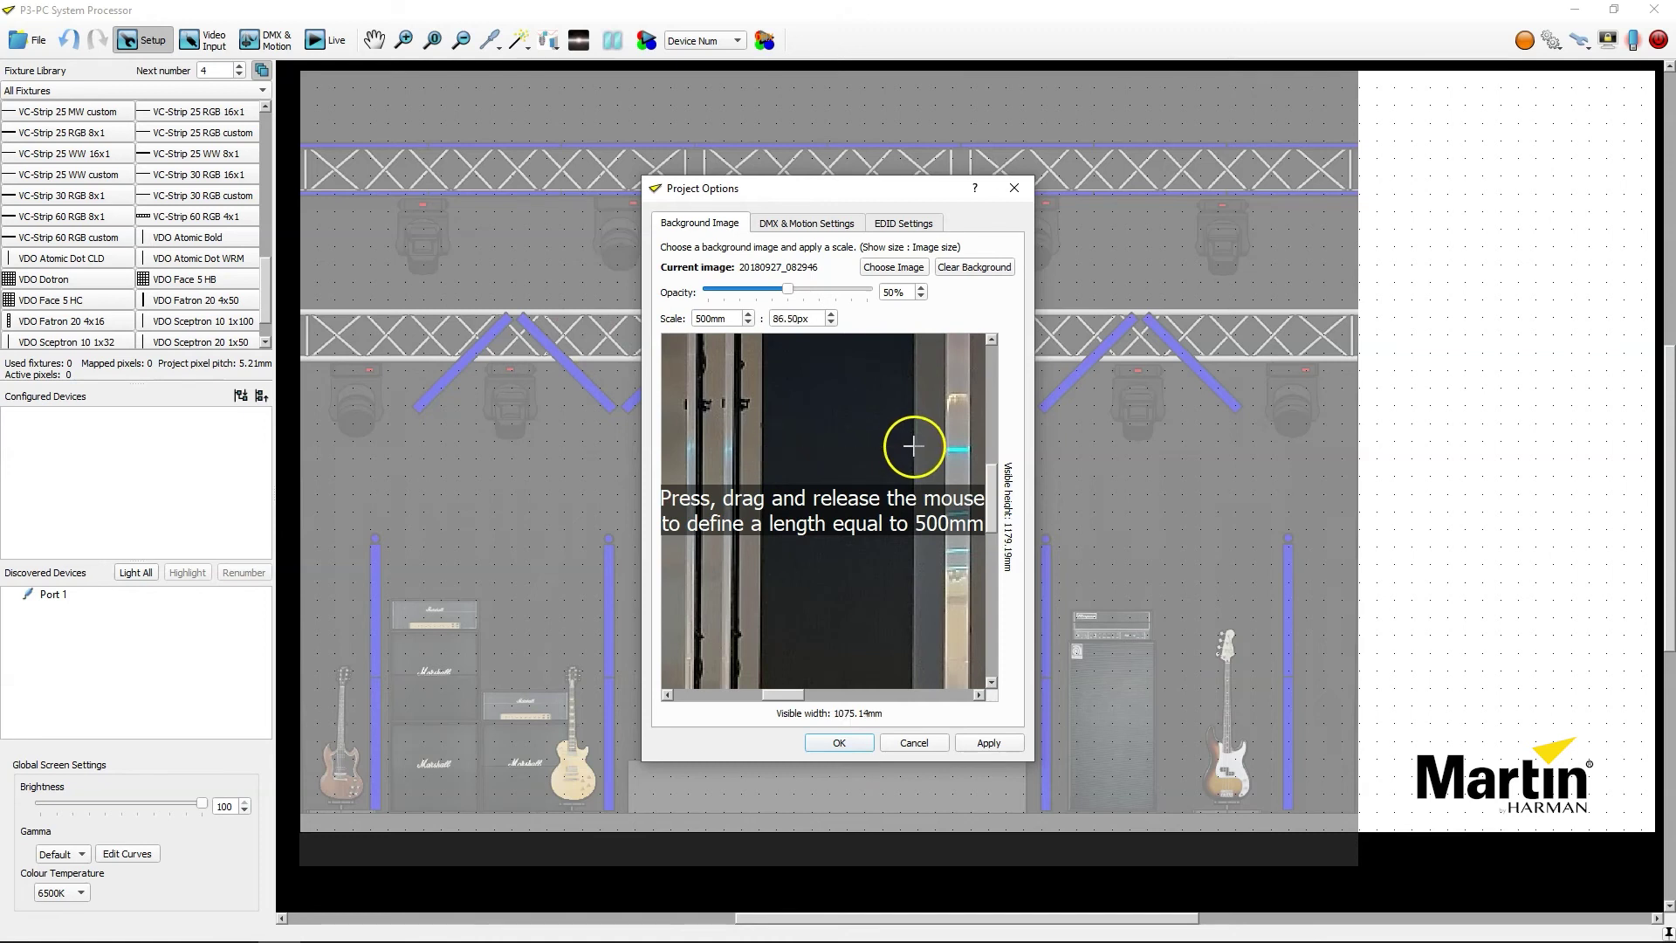
left_click(1014, 748)
- Confirm Project Options with OK to keep the 20180927_082946 photo as background
left_click(840, 749)
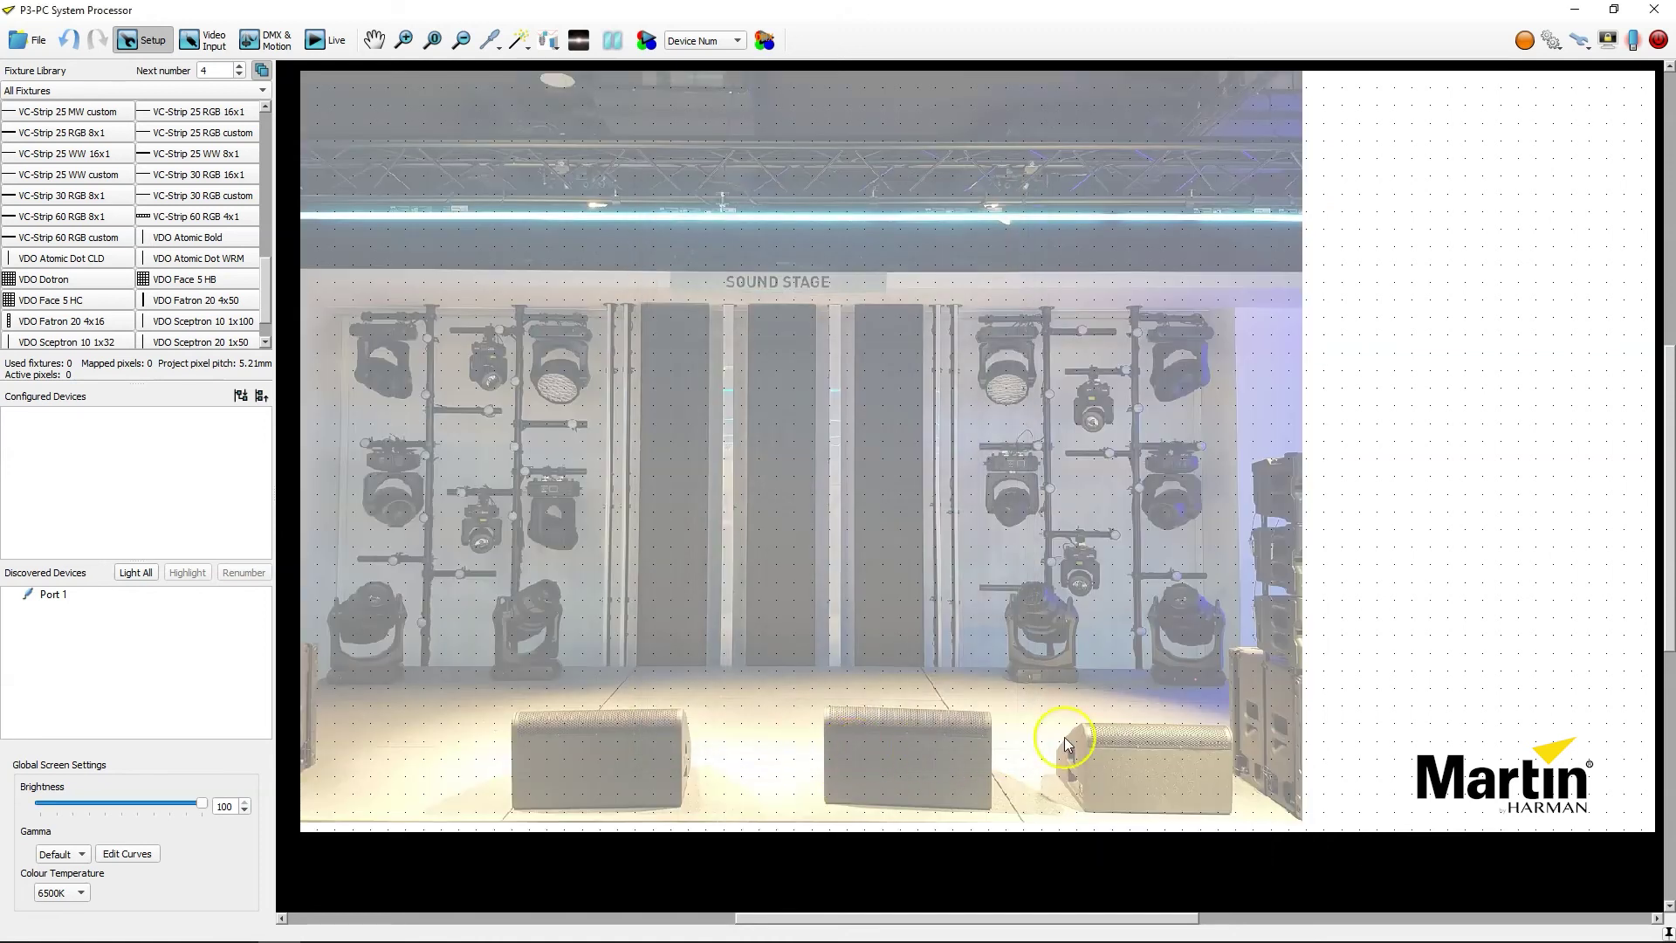